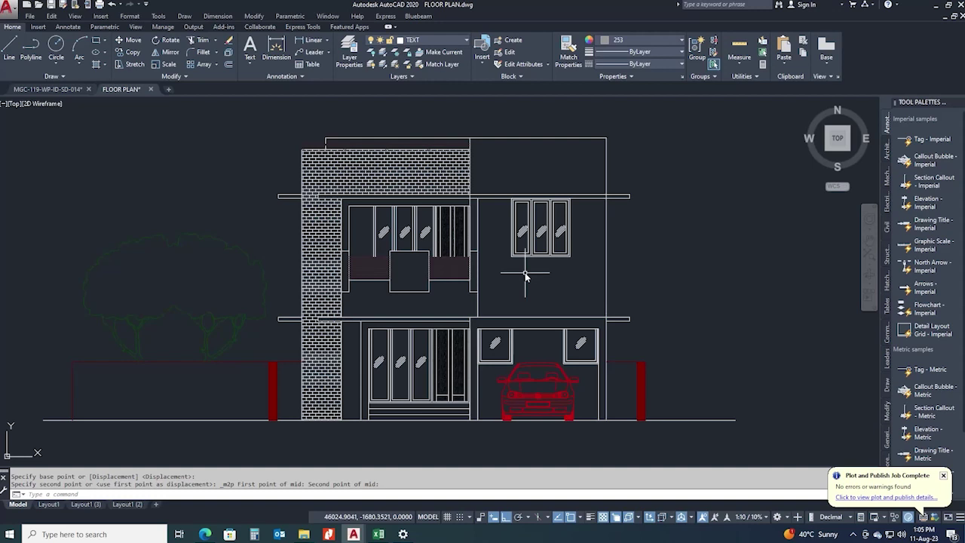
- Switch the upper-floor window block in the elevation to W2_100X150, followed by W1_50X150
{"action": "left_click", "coordinate": [527, 242]}
{"action": "left_click", "coordinate": [530, 219]}
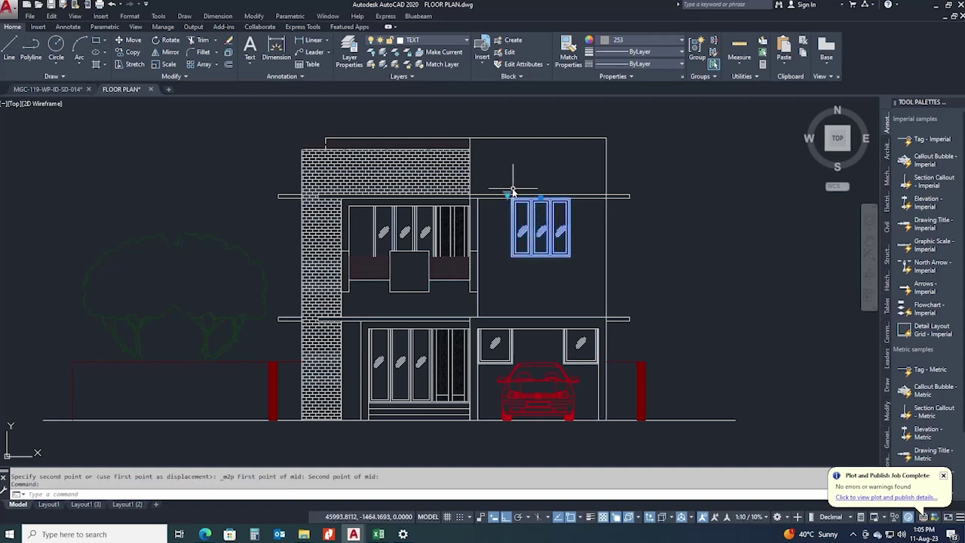
{"action": "left_click", "coordinate": [508, 195]}
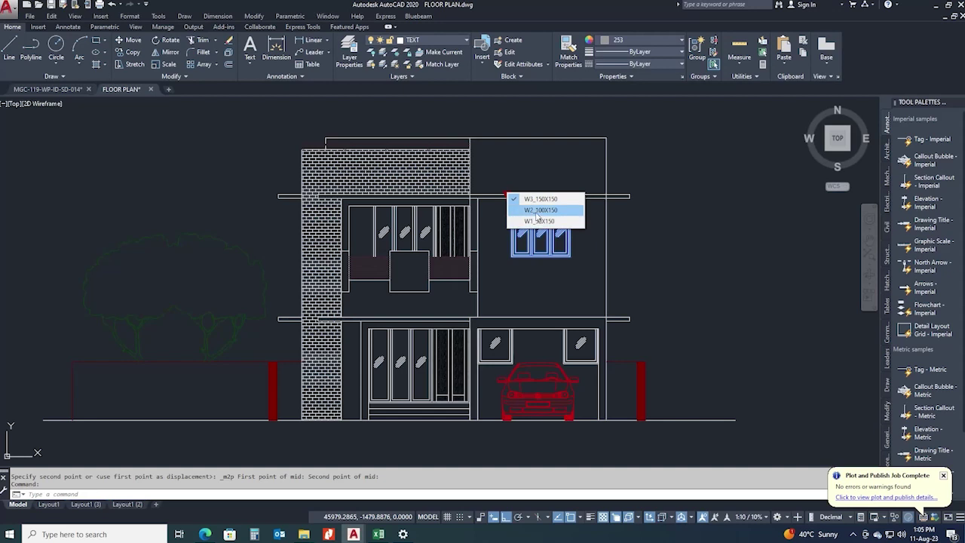
{"action": "left_click", "coordinate": [540, 211]}
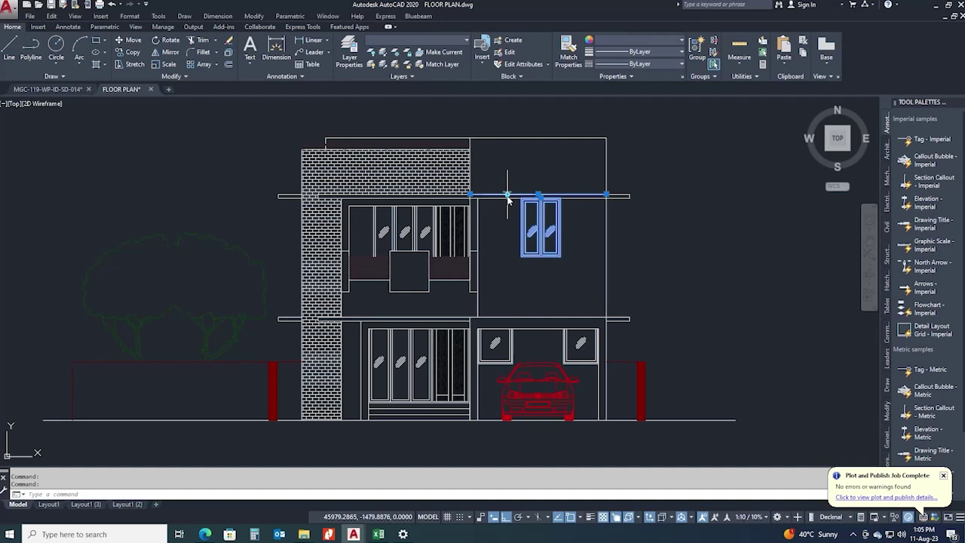
{"action": "left_click", "coordinate": [507, 196]}
{"action": "left_click", "coordinate": [540, 225]}
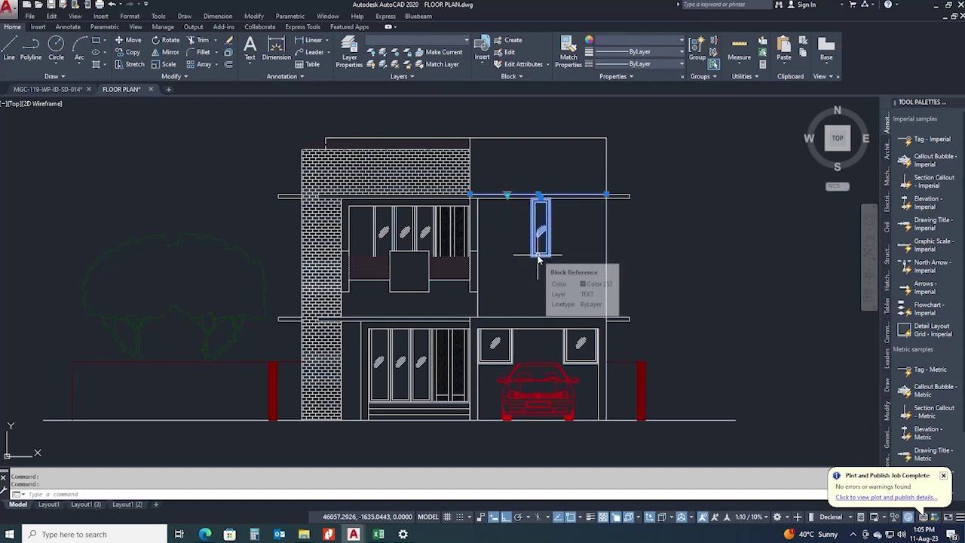
{"action": "key", "text": "Escape"}
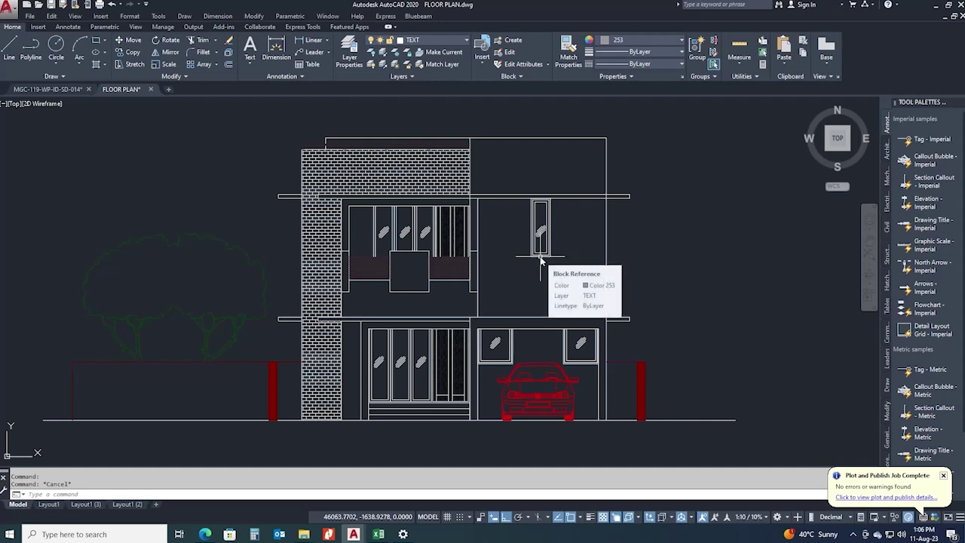
- Check the width of the three-panel window beside the elevation with a linear dimension, without placing it
{"action": "scroll", "coordinate": [500, 215], "scroll_direction": "up", "scroll_amount": 1}
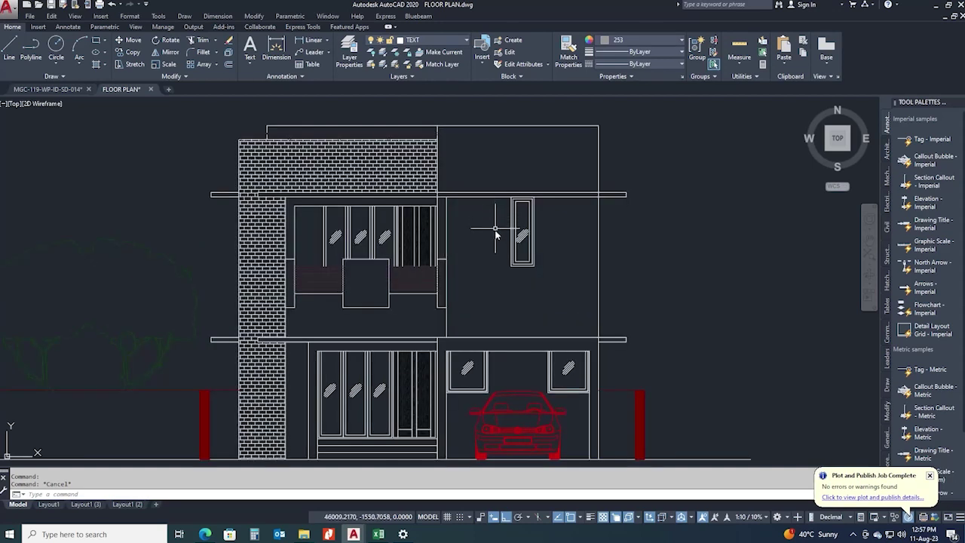
{"action": "scroll", "coordinate": [604, 258], "scroll_direction": "down", "scroll_amount": 1}
{"action": "middle_click_drag", "start_coordinate": [604, 258], "coordinate": [301, 280]}
{"action": "scroll", "coordinate": [367, 338], "scroll_direction": "up", "scroll_amount": 4}
{"action": "scroll", "coordinate": [541, 273], "scroll_direction": "up", "scroll_amount": 4}
{"action": "mouse_move", "coordinate": [541, 273]}
{"action": "middle_mouse_down"}
{"action": "mouse_move", "coordinate": [745, 276]}
{"action": "mouse_move", "coordinate": [619, 278]}
{"action": "middle_mouse_up"}
{"action": "scroll", "coordinate": [619, 273], "scroll_direction": "down", "scroll_amount": 2}
{"action": "middle_click_drag", "start_coordinate": [555, 276], "coordinate": [585, 297]}
{"action": "key", "text": "Escape"}
{"action": "type", "text": "DIMLI"}
{"action": "key", "text": "Return"}
{"action": "key", "text": "Return"}
{"action": "left_click", "coordinate": [370, 225]}
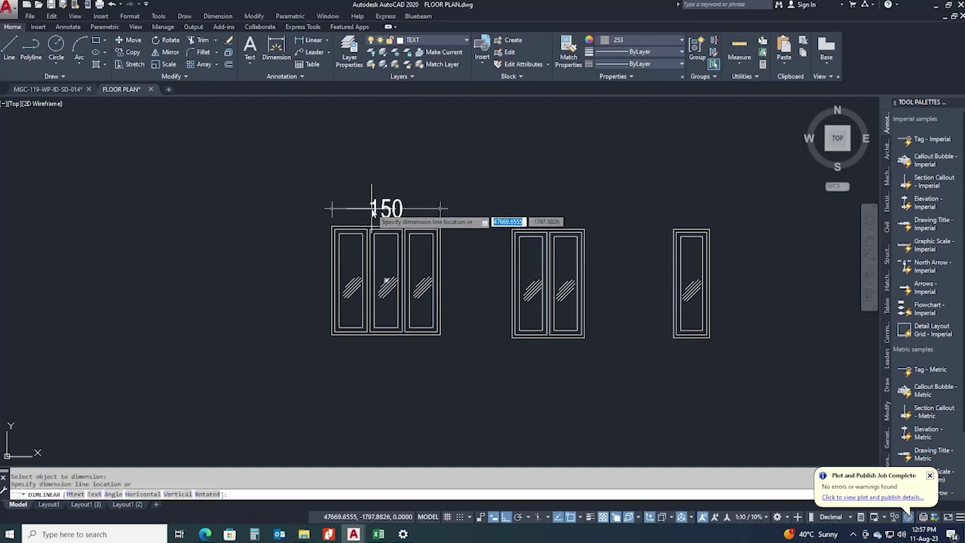
{"action": "key", "text": "Escape"}
- Check the height of the three-panel window with a linear dimension, without placing it
{"action": "key", "text": "Return"}
{"action": "key", "text": "Return"}
{"action": "left_click", "coordinate": [333, 266]}
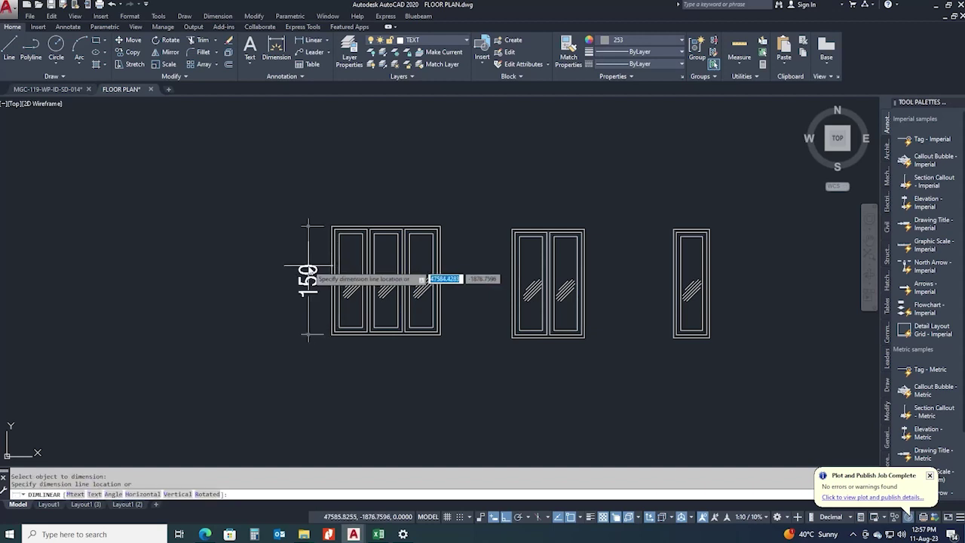
{"action": "key", "text": "Escape"}
- Check the width of the two-panel window with a linear dimension, without placing it
{"action": "key", "text": "Return"}
{"action": "key", "text": "Return"}
{"action": "left_click", "coordinate": [563, 230]}
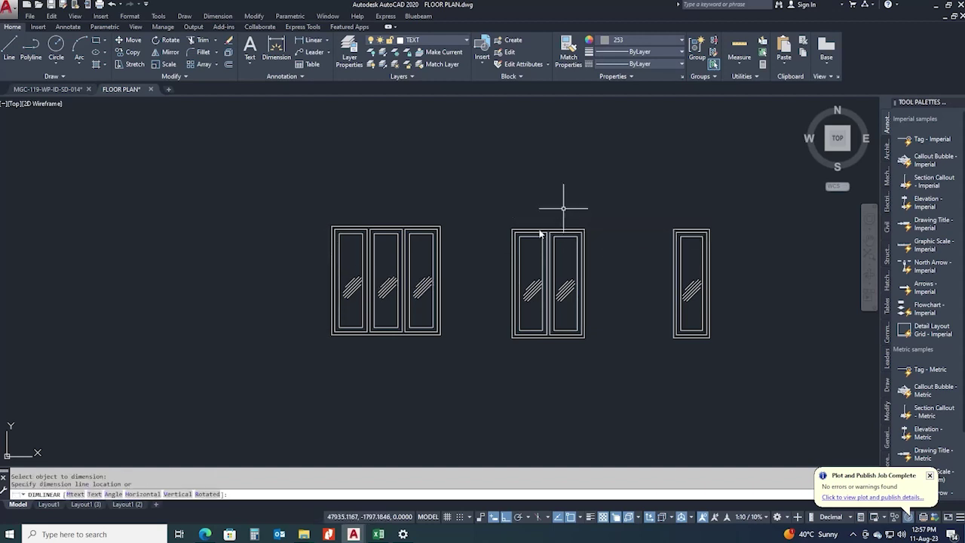
{"action": "key", "text": "Escape"}
- Check the width and height of the single-panel window with linear dimensions, without placing them
{"action": "key", "text": "Return"}
{"action": "left_click", "coordinate": [673, 229]}
{"action": "left_click", "coordinate": [710, 229]}
{"action": "key", "text": "Return"}
{"action": "key", "text": "Return"}
{"action": "left_click", "coordinate": [676, 261]}
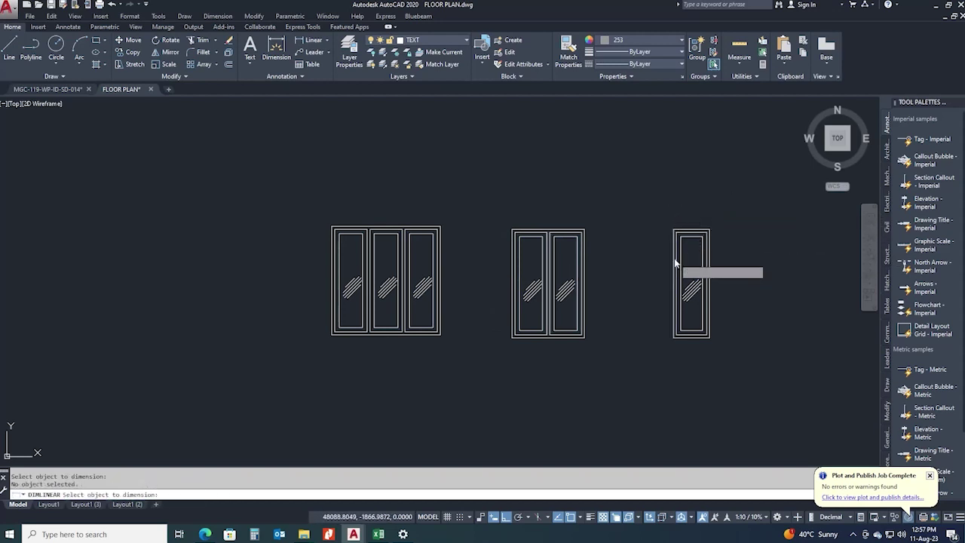
{"action": "left_click", "coordinate": [675, 261]}
{"action": "key", "text": "Escape"}
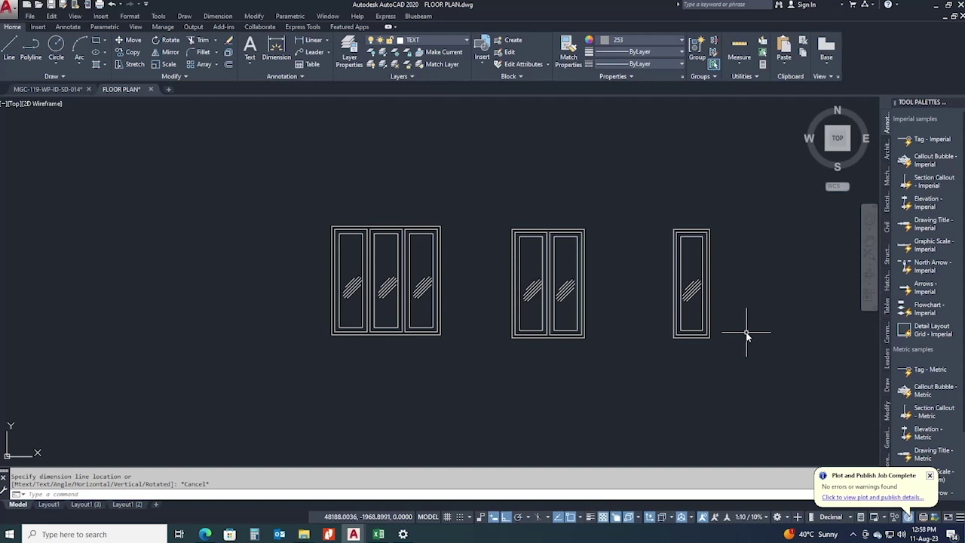
{"action": "middle_click_drag", "start_coordinate": [746, 334], "coordinate": [668, 334]}
{"action": "left_click", "coordinate": [673, 383]}
{"action": "left_click", "coordinate": [181, 198]}
{"action": "key", "text": "Escape"}
{"action": "left_click", "coordinate": [671, 385]}
{"action": "left_click", "coordinate": [197, 221]}
{"action": "key", "text": "Escape"}
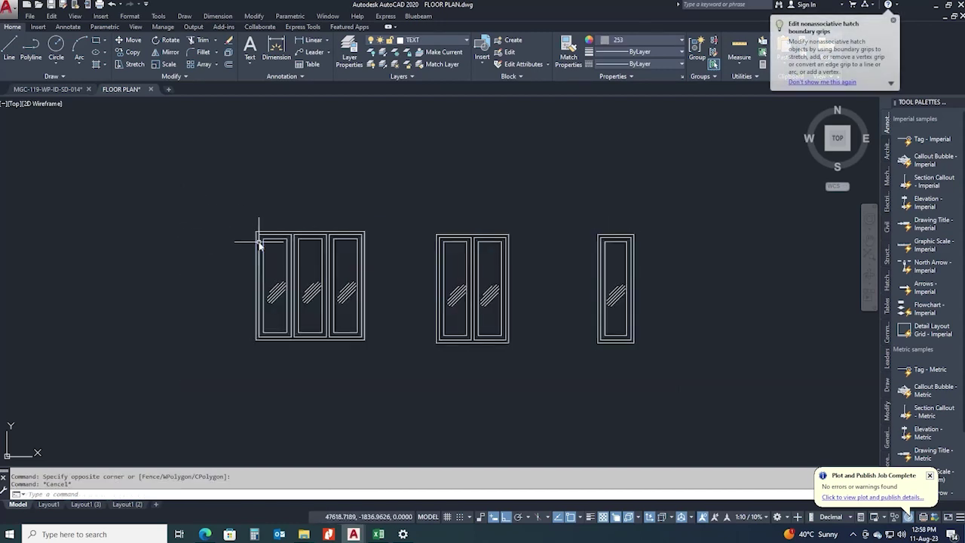
- Define a block named WINDOWS from all three windows, with its base point at the top midpoint of the three-panel window
{"action": "type", "text": "B"}
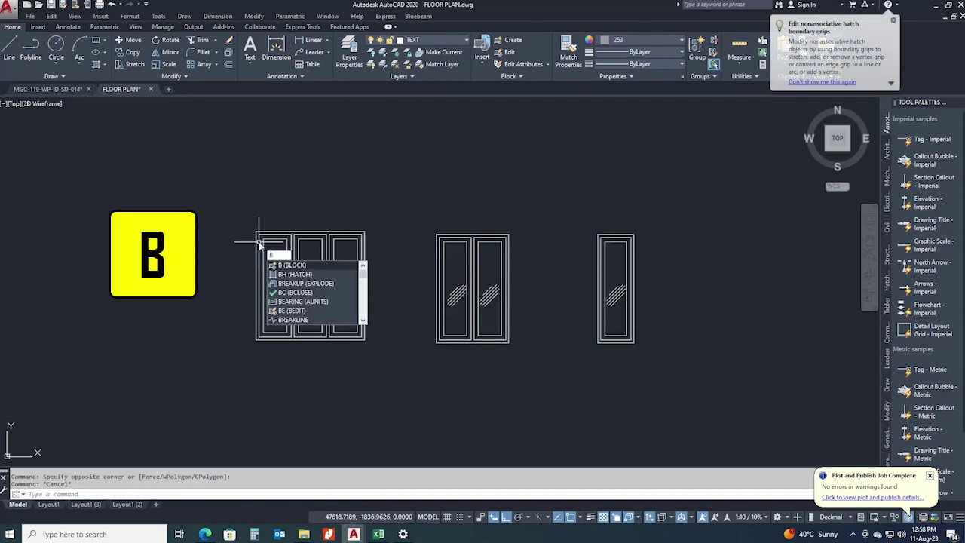
{"action": "key", "text": "Return"}
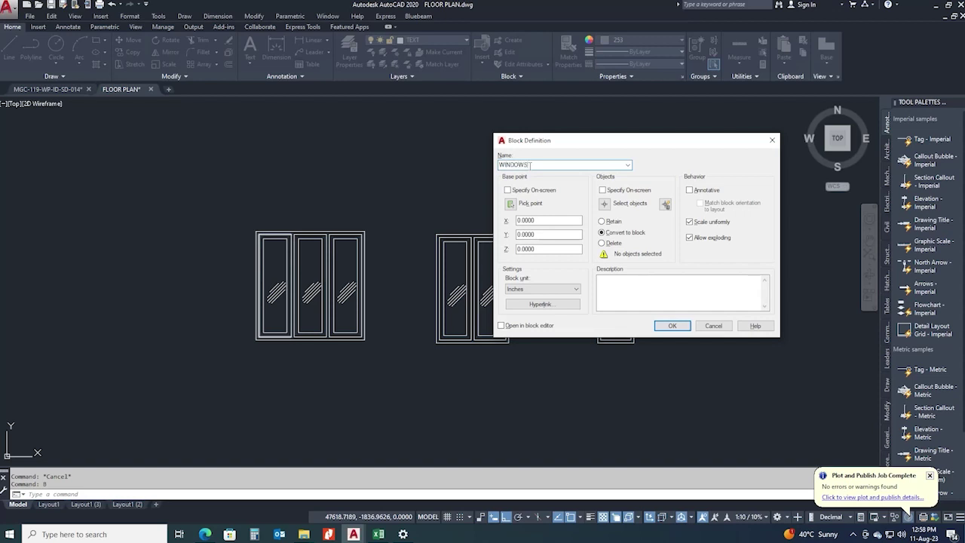
{"action": "left_click", "coordinate": [604, 203]}
{"action": "left_click", "coordinate": [212, 197]}
{"action": "left_click", "coordinate": [652, 382]}
{"action": "key", "text": "Return"}
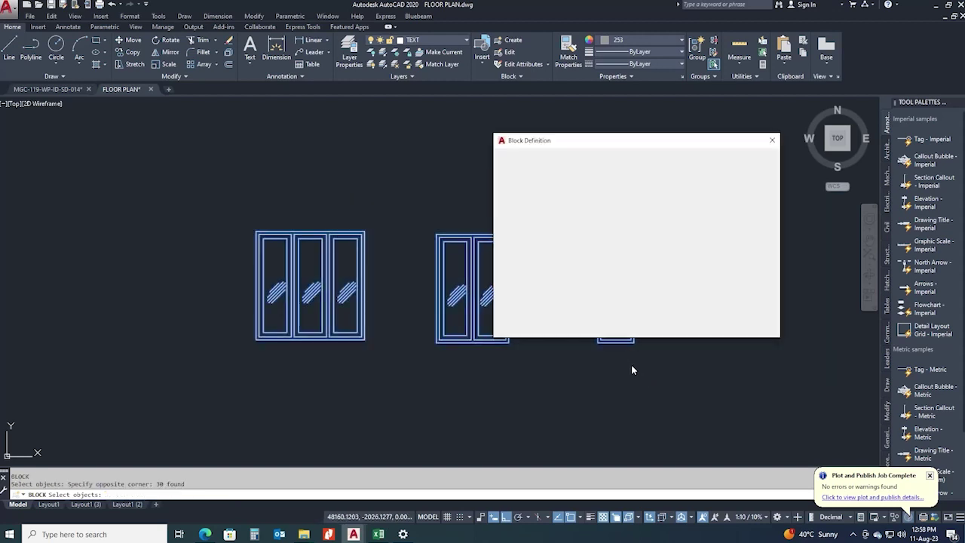
{"action": "left_click", "coordinate": [510, 203]}
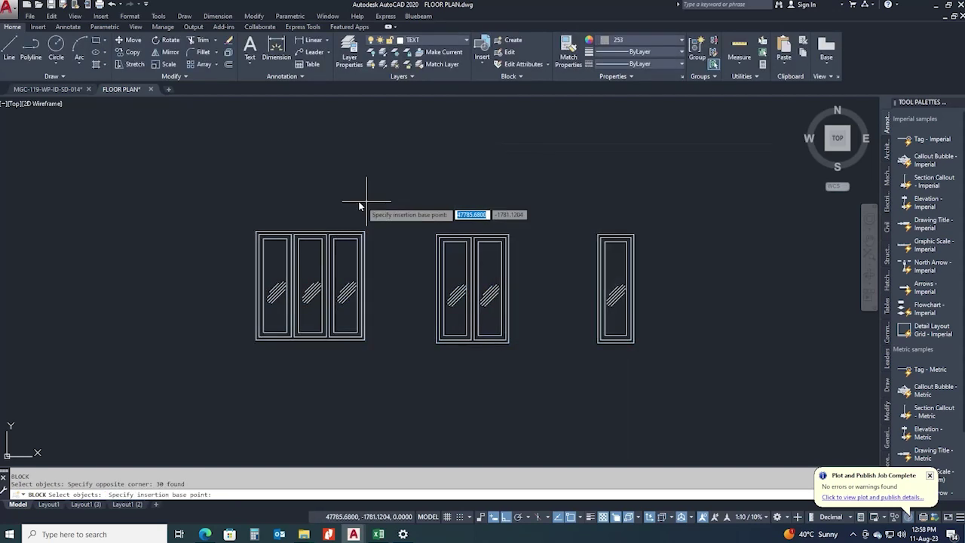
{"action": "left_click", "coordinate": [310, 234]}
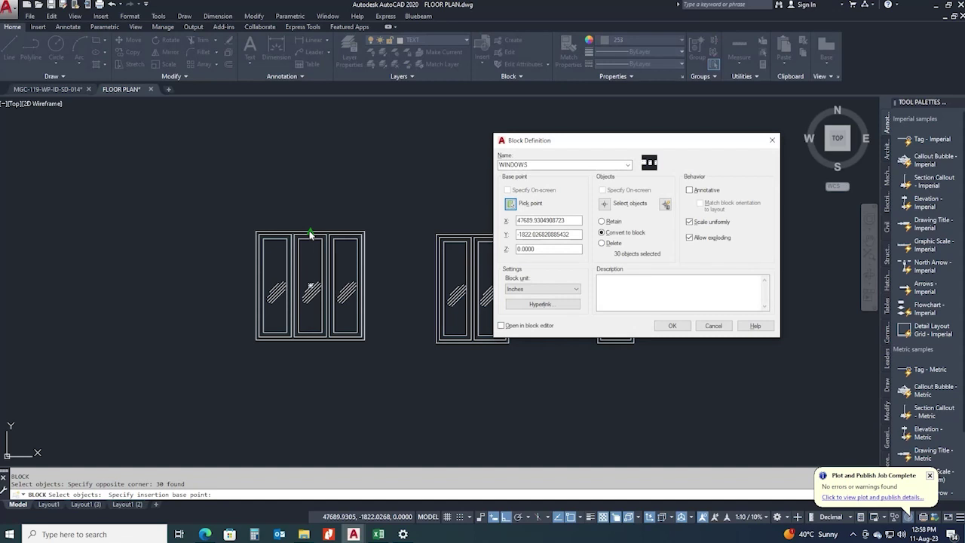
{"action": "left_click", "coordinate": [671, 328]}
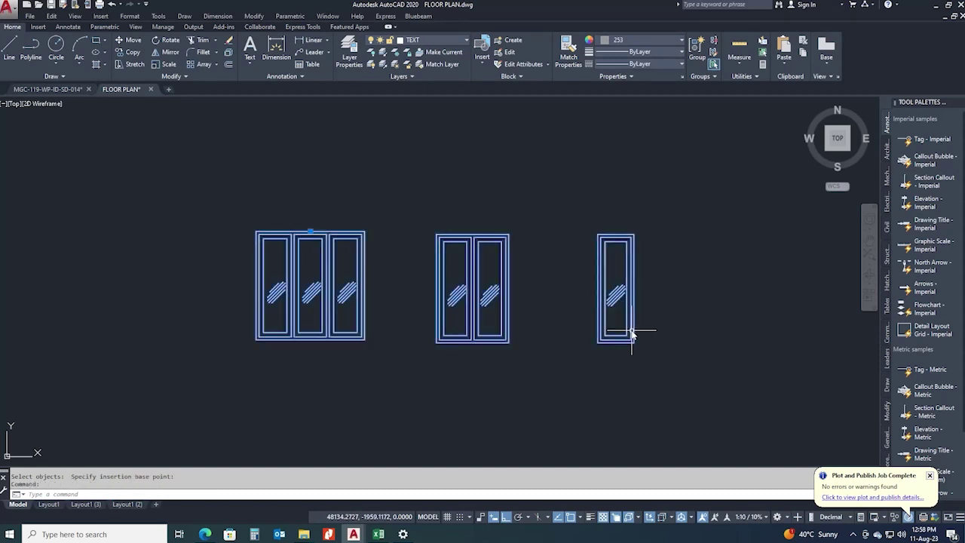
- Open the WINDOWS block in the Block Editor and place a visibility parameter near the three-panel window's upper-left corner
{"action": "right_click", "coordinate": [634, 336]}
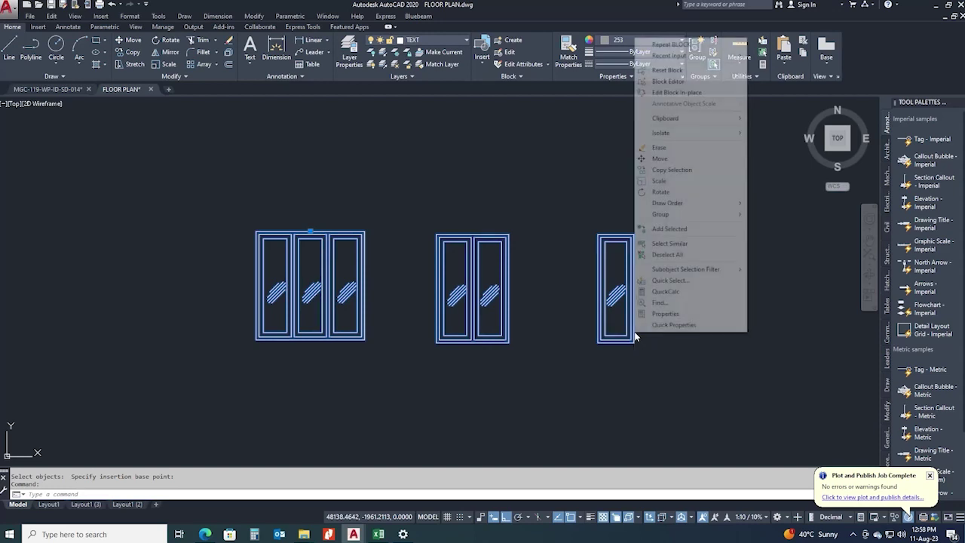
{"action": "left_click", "coordinate": [657, 81]}
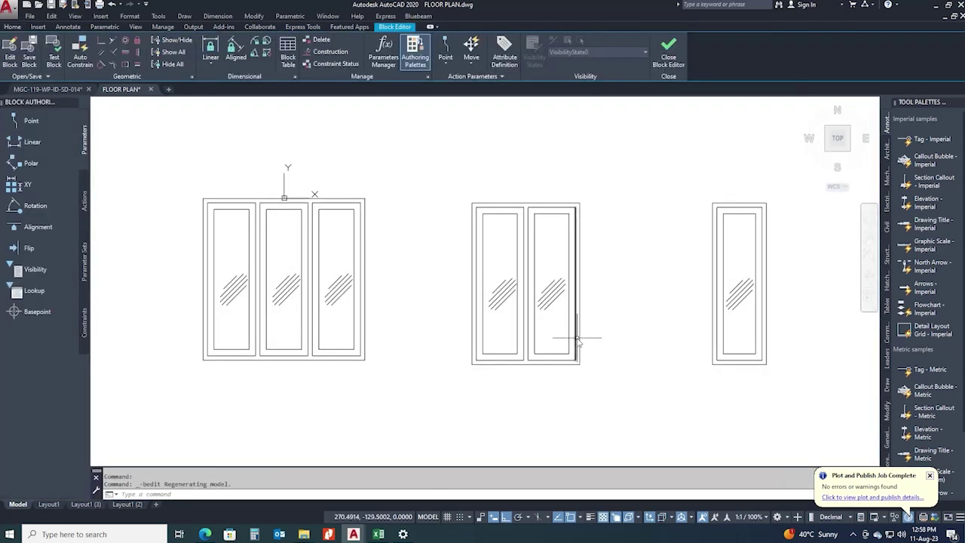
{"action": "scroll", "coordinate": [588, 334], "scroll_direction": "down", "scroll_amount": 2}
{"action": "scroll", "coordinate": [603, 285], "scroll_direction": "up", "scroll_amount": 2}
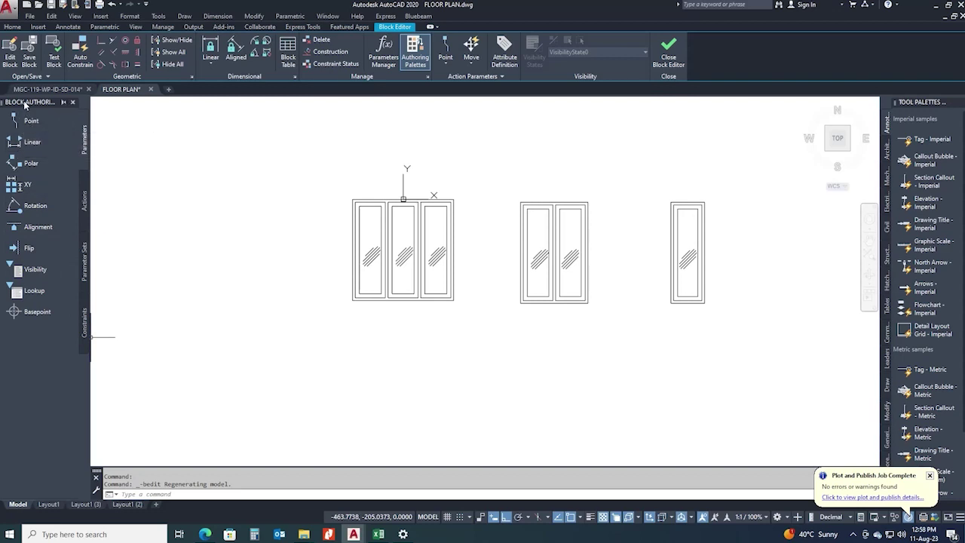
{"action": "left_click", "coordinate": [34, 273]}
{"action": "scroll", "coordinate": [347, 181], "scroll_direction": "up", "scroll_amount": 2}
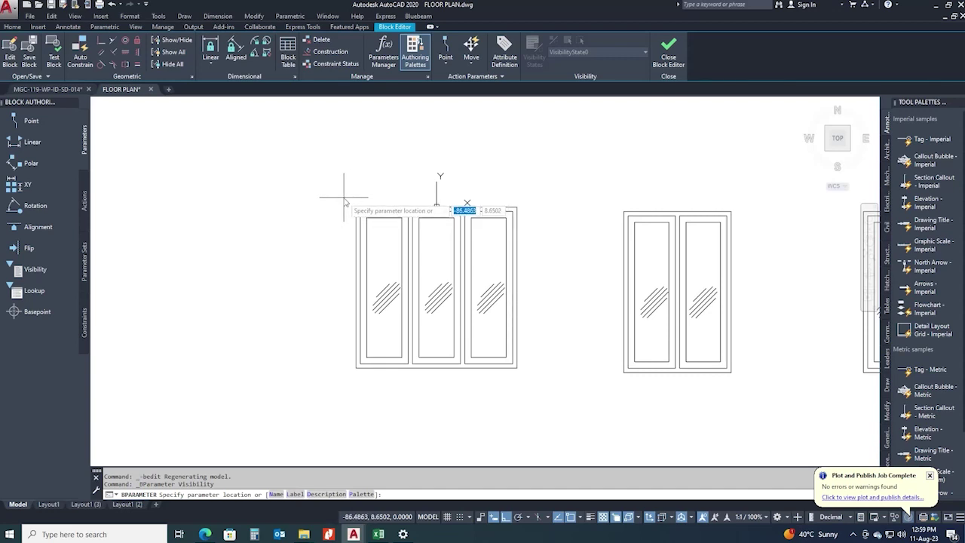
{"action": "left_click", "coordinate": [344, 202]}
- Rename the block's default visibility state as W3_150X150
{"action": "scroll", "coordinate": [291, 270], "scroll_direction": "down", "scroll_amount": 2}
{"action": "middle_click_drag", "start_coordinate": [389, 222], "coordinate": [333, 227]}
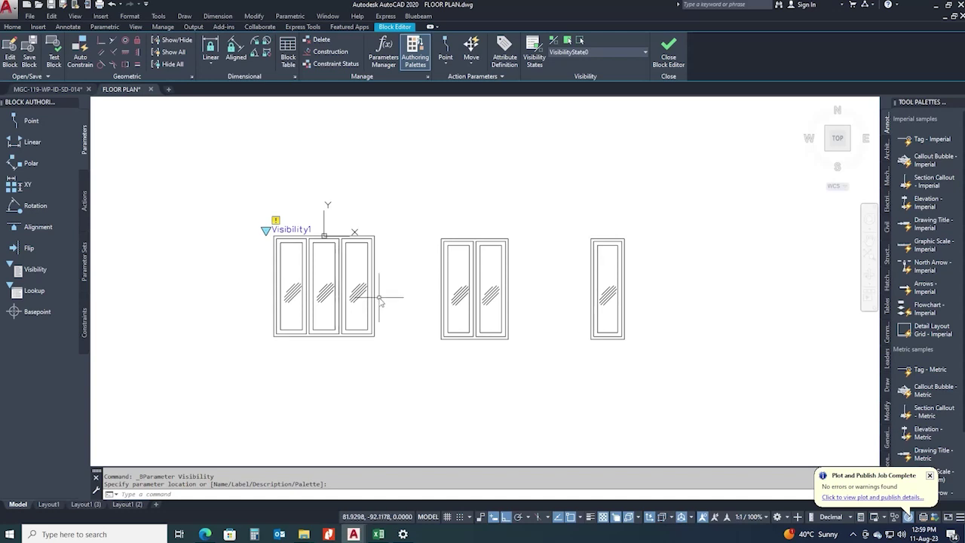
{"action": "left_click", "coordinate": [535, 64]}
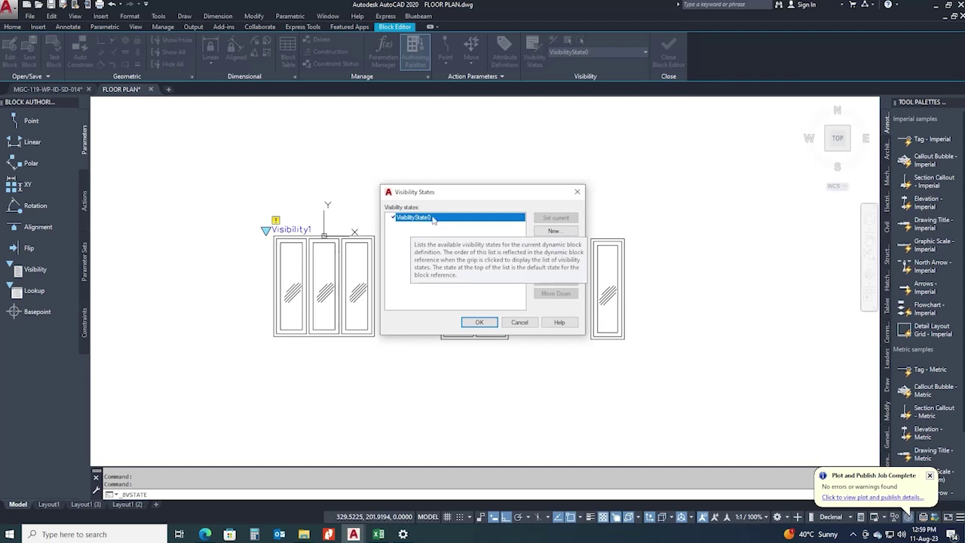
{"action": "left_click_drag", "start_coordinate": [452, 191], "coordinate": [549, 189]}
{"action": "left_click", "coordinate": [667, 243]}
{"action": "type", "text": "w"}
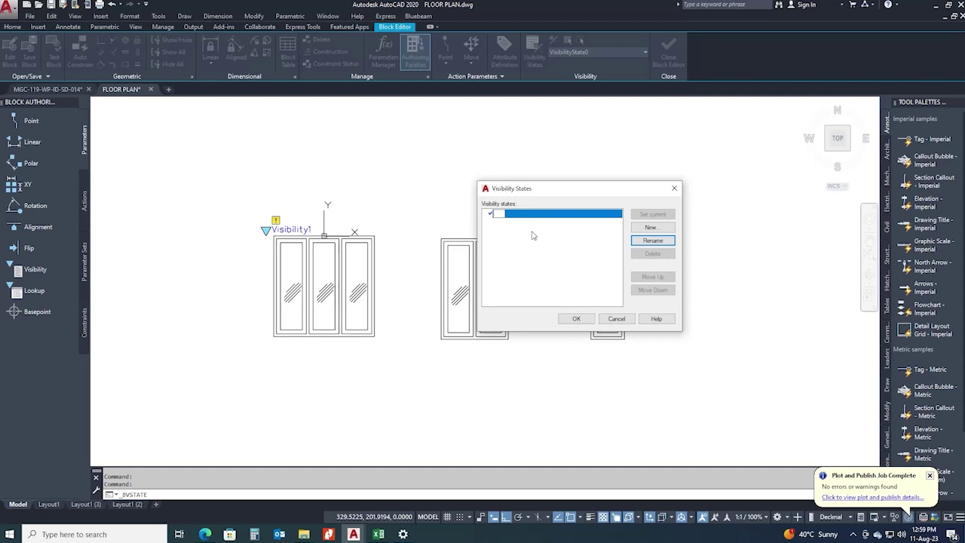
{"action": "key", "text": "BackSpace"}
{"action": "type", "text": "W3_150X150"}
{"action": "left_click", "coordinate": [532, 235]}
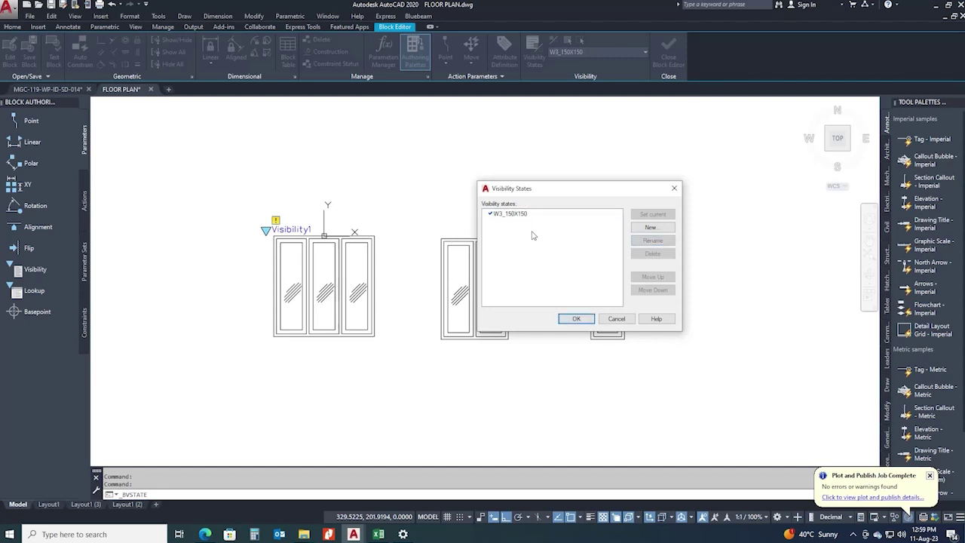
- Add a visibility state named W2_100X150 that leaves the visibility of existing objects unchanged
{"action": "left_click", "coordinate": [661, 229]}
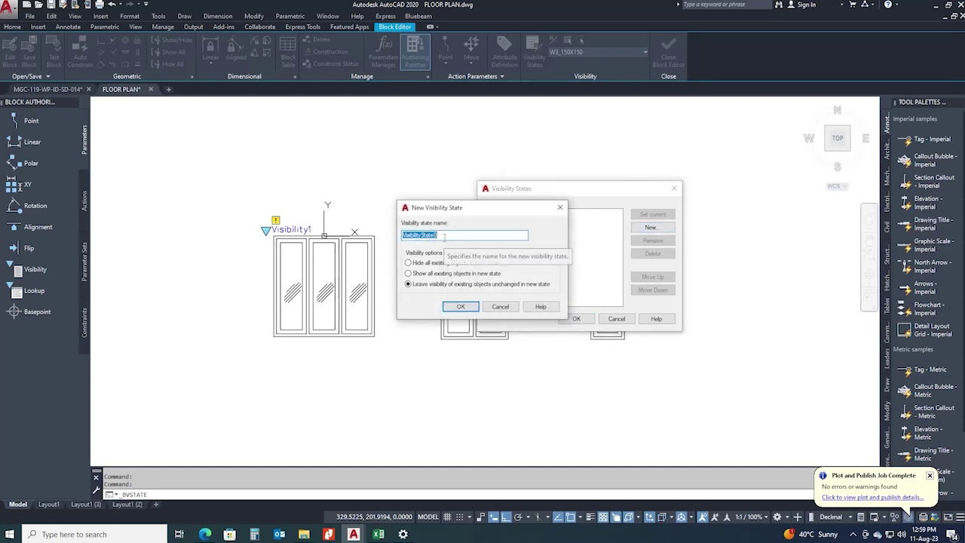
{"action": "type", "text": "W2_100X150"}
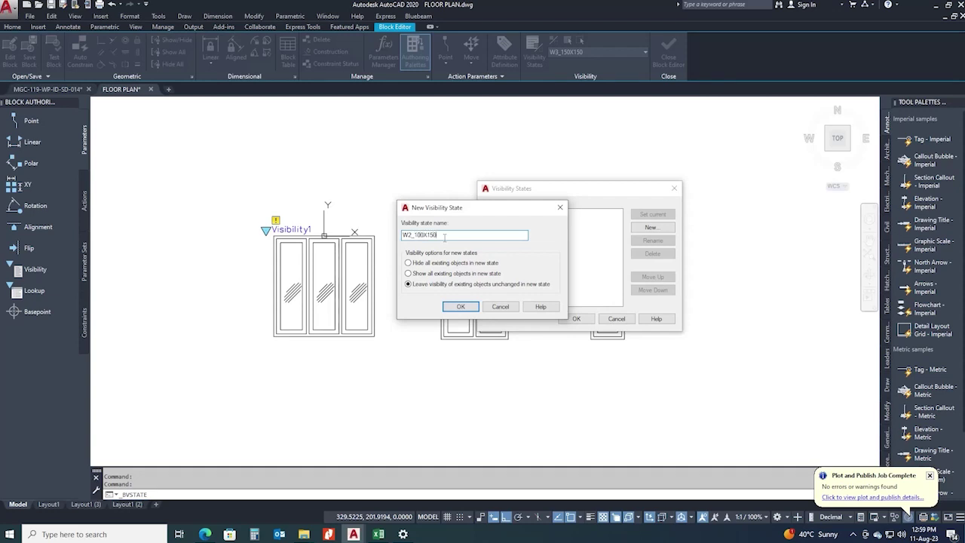
{"action": "left_click", "coordinate": [460, 306]}
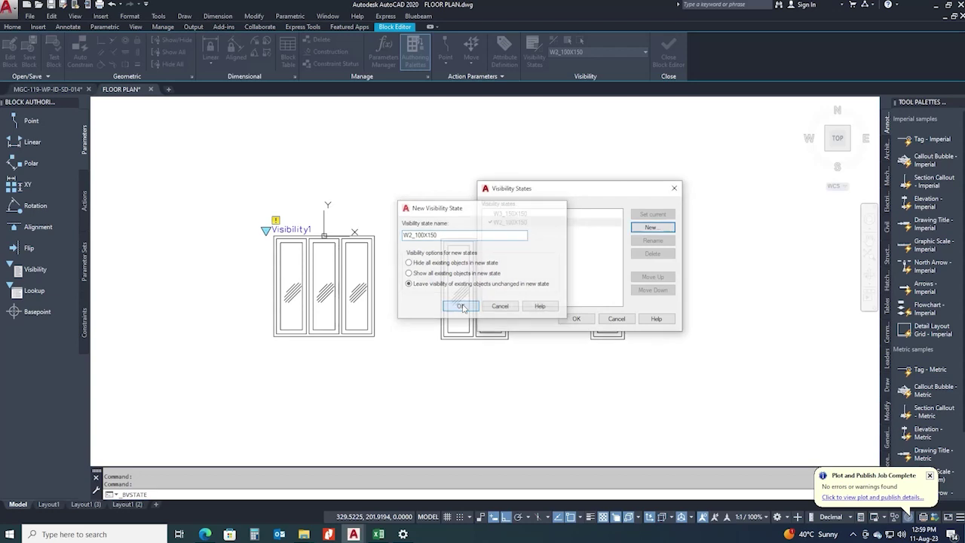
- Add a visibility state named W1_50X150 with existing objects' visibility unchanged, and accept the list of visibility states
{"action": "left_click", "coordinate": [653, 228]}
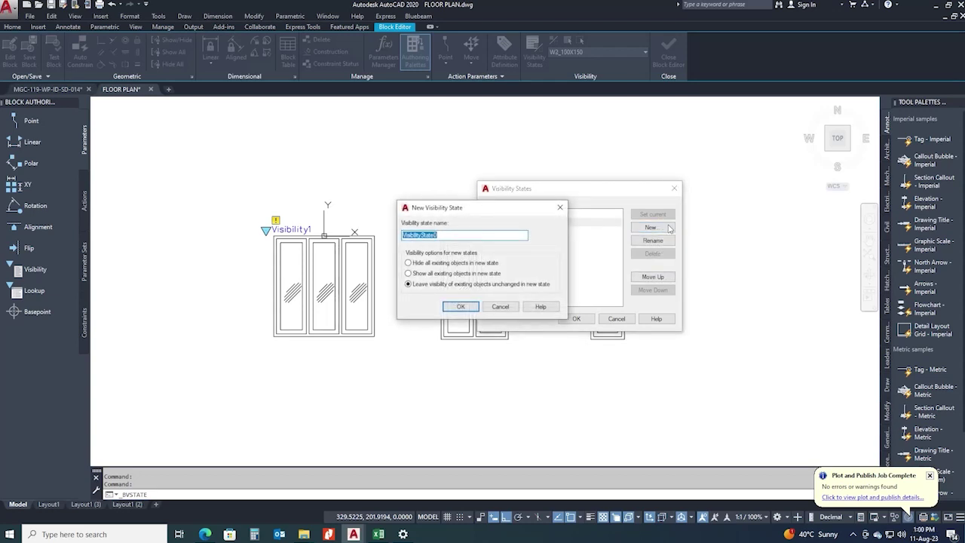
{"action": "type", "text": "W1_50X150"}
{"action": "left_click", "coordinate": [461, 306]}
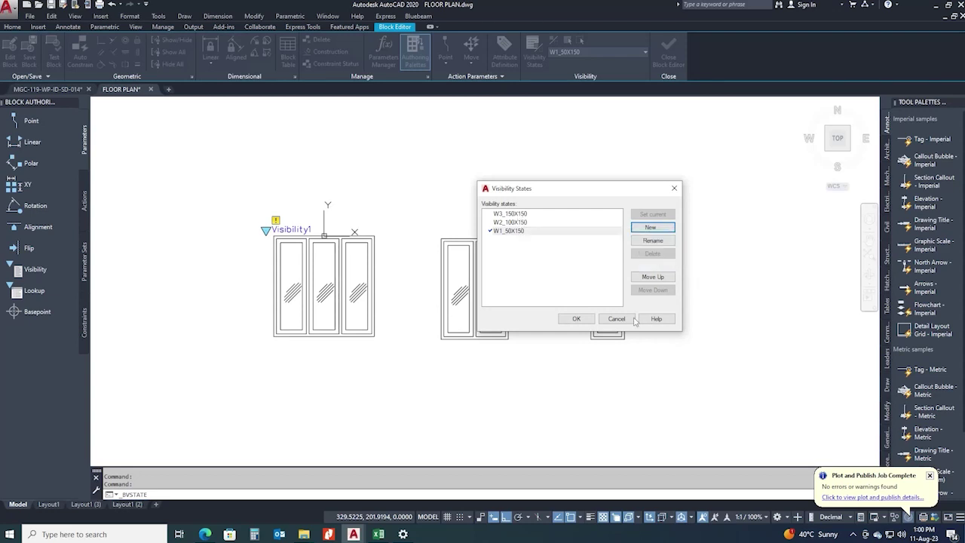
{"action": "left_click", "coordinate": [576, 319]}
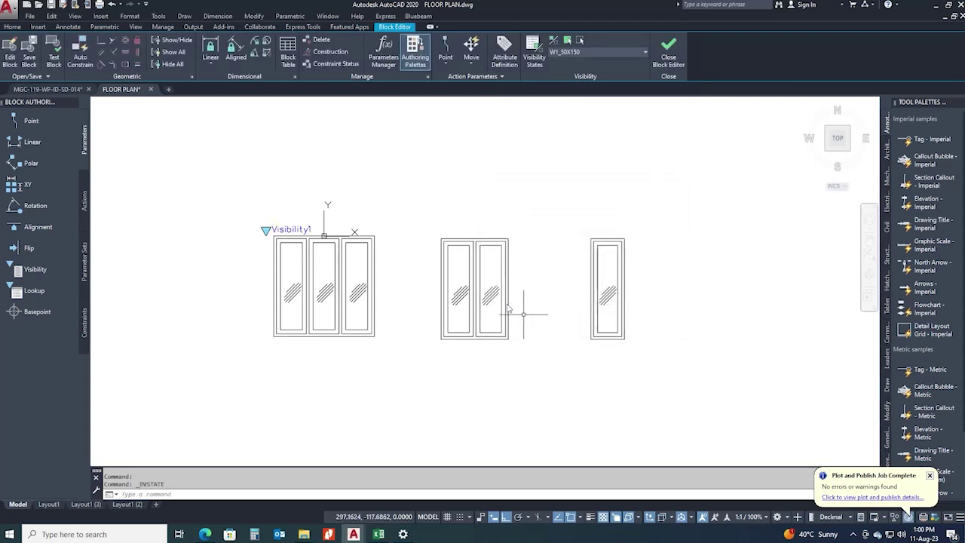
- Make visibility state W3_150X150 current and hide the two-panel and single-panel windows in it
{"action": "middle_click_drag", "start_coordinate": [509, 305], "coordinate": [556, 297]}
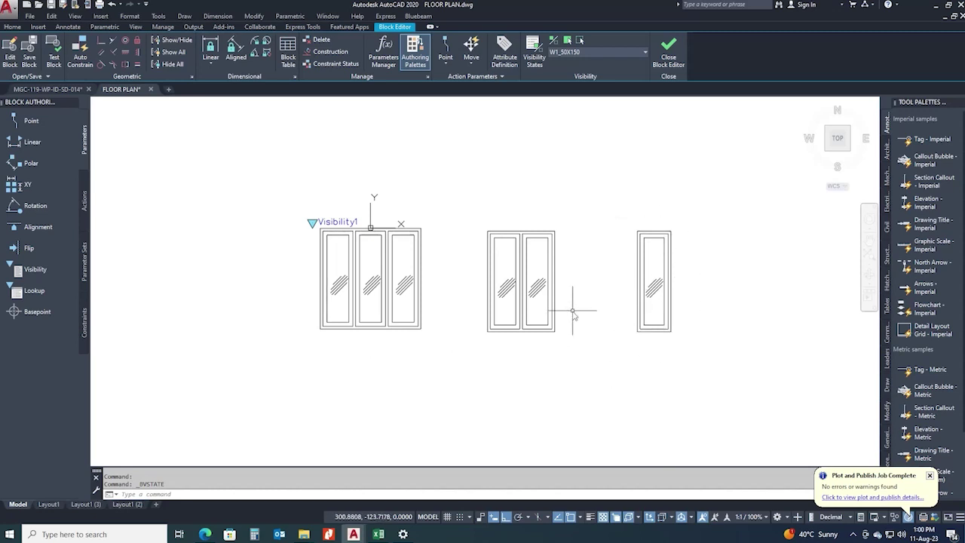
{"action": "middle_click_drag", "start_coordinate": [458, 290], "coordinate": [422, 309]}
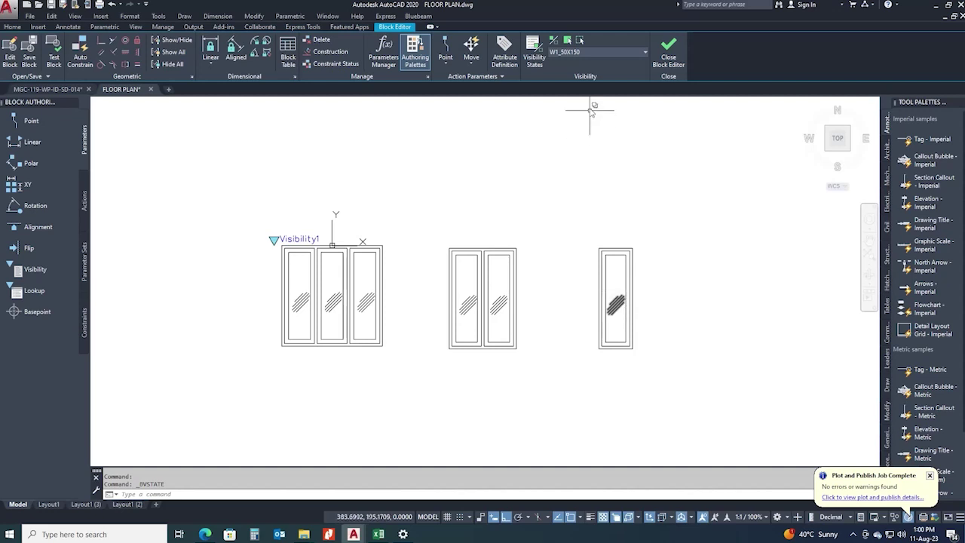
{"action": "left_click", "coordinate": [577, 54]}
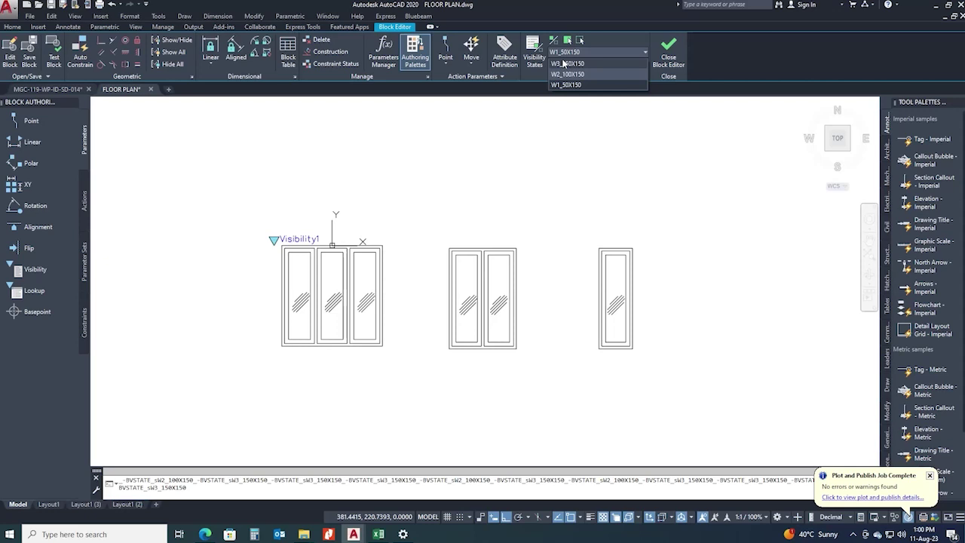
{"action": "left_click", "coordinate": [564, 64]}
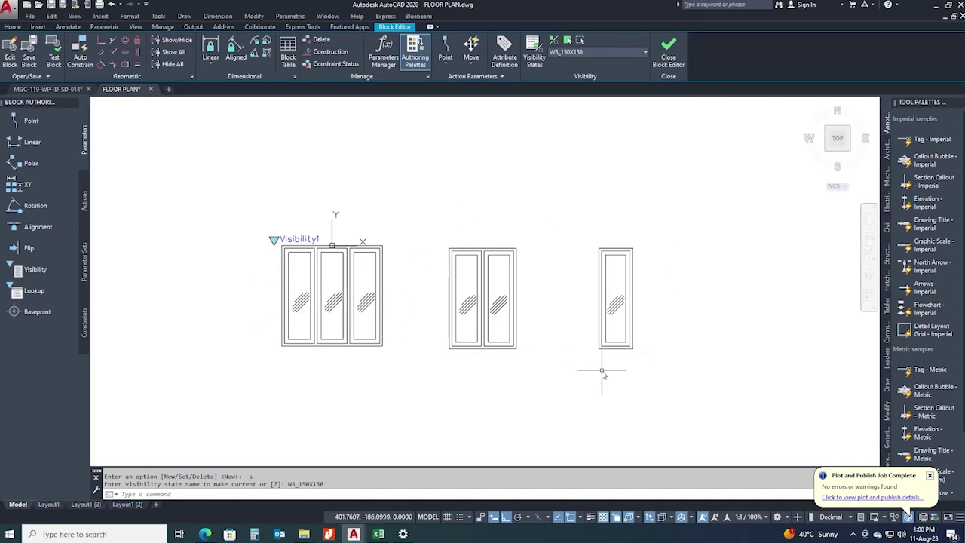
{"action": "left_click", "coordinate": [581, 43]}
{"action": "left_click_drag", "start_coordinate": [437, 229], "coordinate": [661, 377]}
{"action": "key", "text": "Return"}
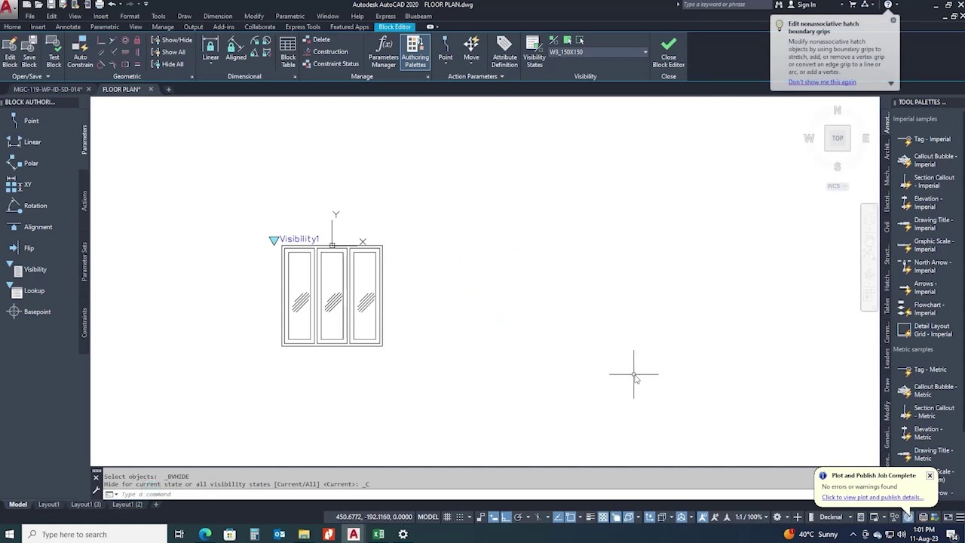
- Make visibility state W2_100X150 current and hide the single-panel window in it
{"action": "left_click", "coordinate": [583, 52]}
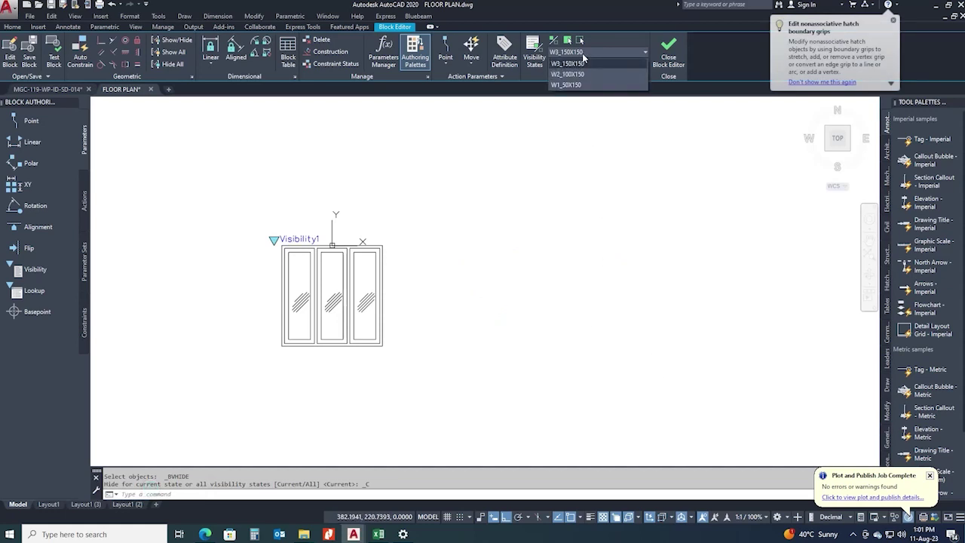
{"action": "left_click", "coordinate": [584, 74]}
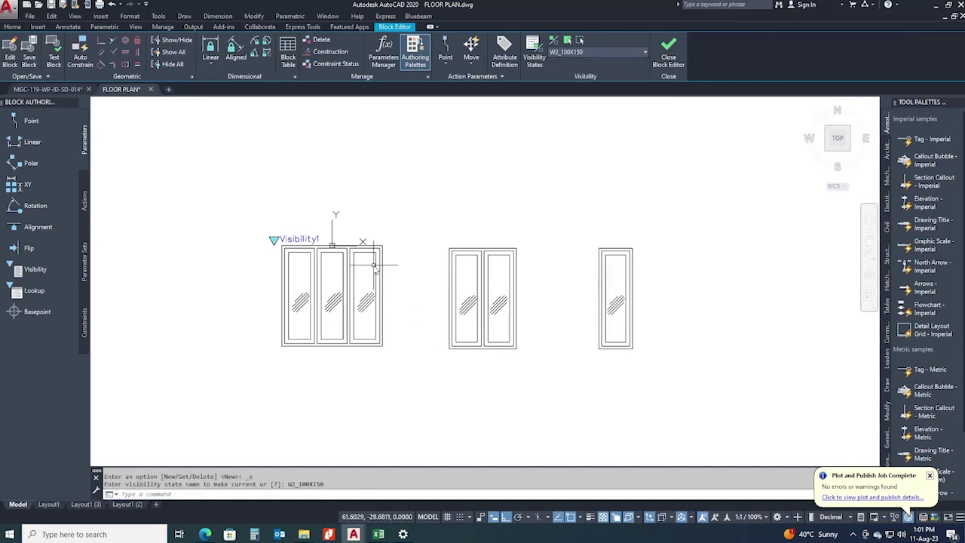
{"action": "left_click", "coordinate": [579, 41]}
{"action": "left_click", "coordinate": [587, 232]}
{"action": "left_click", "coordinate": [737, 397]}
{"action": "key", "text": "Return"}
- Hide the three-panel window for the current visibility state only, W2_100X150
{"action": "key", "text": "Return"}
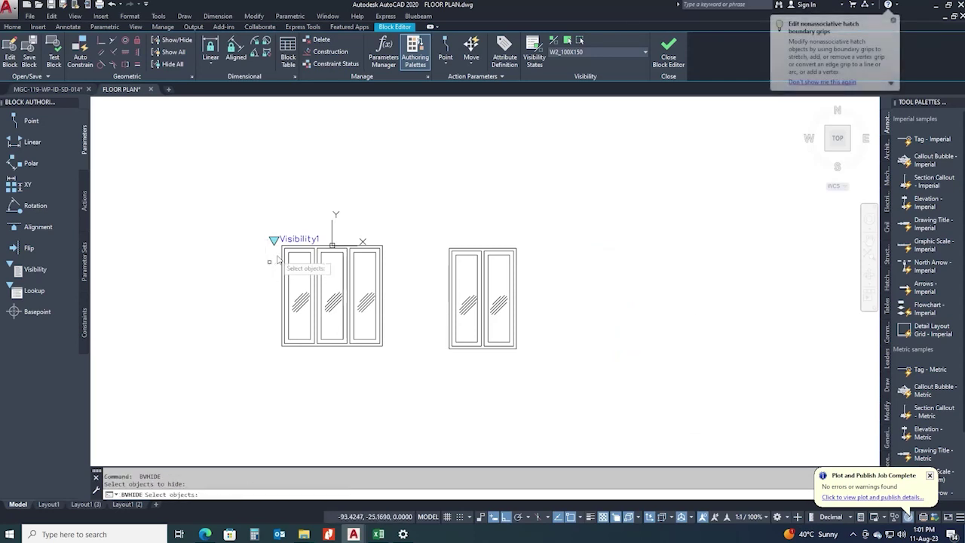
{"action": "scroll", "coordinate": [279, 248], "scroll_direction": "up", "scroll_amount": 2}
{"action": "left_click", "coordinate": [279, 241]}
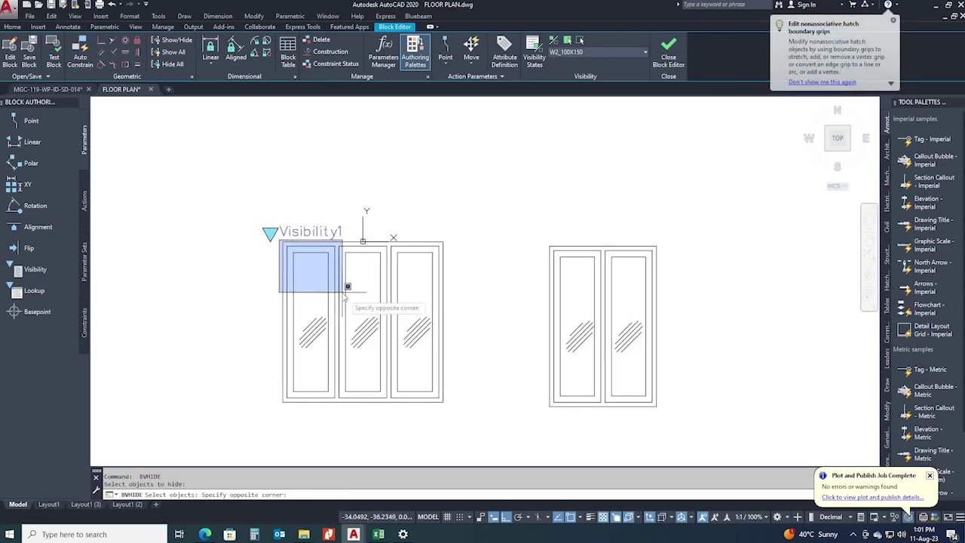
{"action": "left_click", "coordinate": [483, 414]}
{"action": "scroll", "coordinate": [468, 322], "scroll_direction": "down", "scroll_amount": 2}
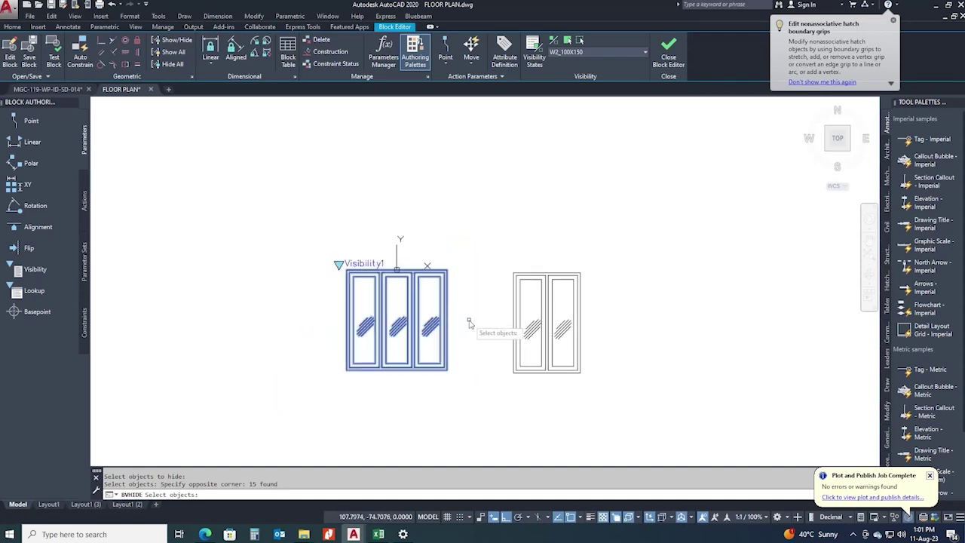
{"action": "key", "text": "Return"}
{"action": "type", "text": "c"}
{"action": "key", "text": "Return"}
{"action": "mouse_move", "coordinate": [468, 323]}
{"action": "middle_mouse_down"}
{"action": "mouse_move", "coordinate": [383, 288]}
{"action": "mouse_move", "coordinate": [407, 315]}
{"action": "middle_mouse_up"}
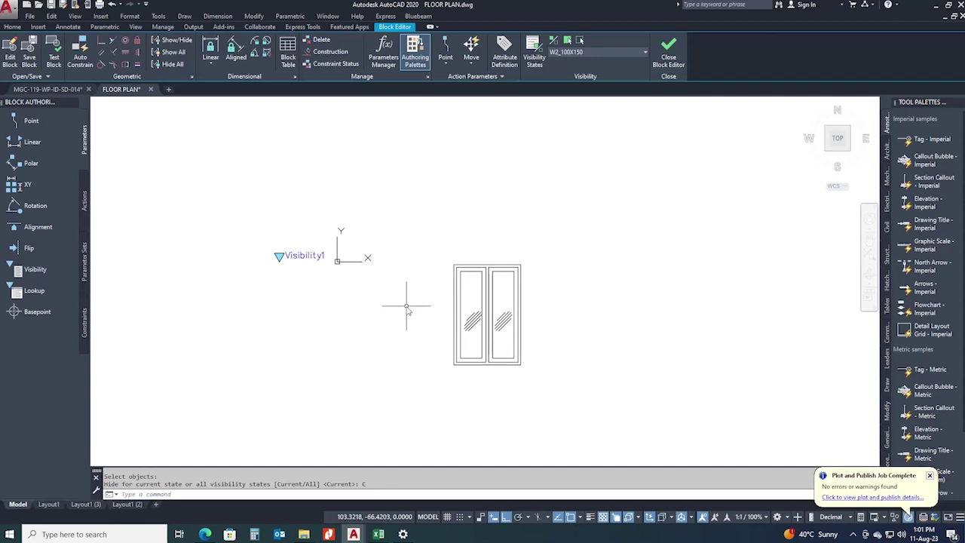
- Make visibility state W1_50X150 current and hide the three-panel and two-panel windows in it
{"action": "left_click", "coordinate": [591, 50]}
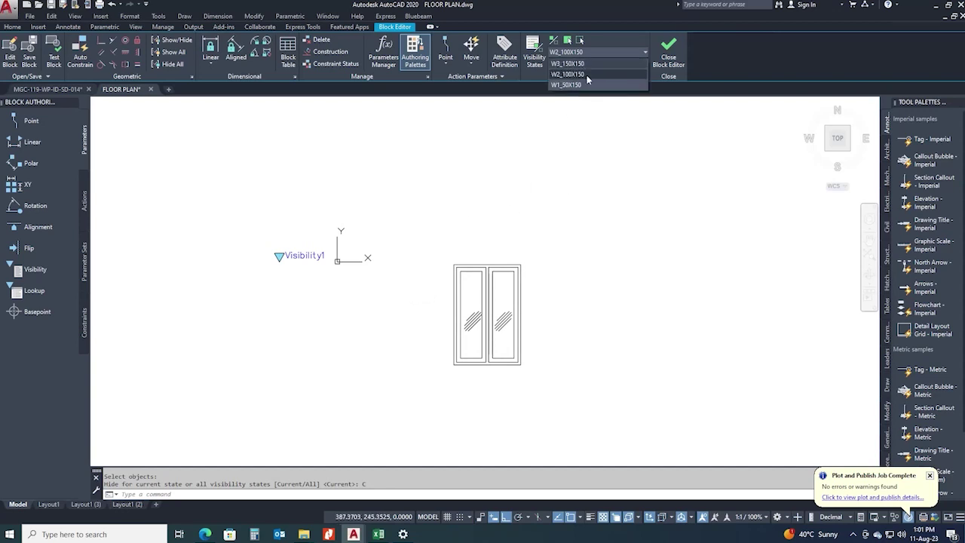
{"action": "left_click", "coordinate": [567, 86]}
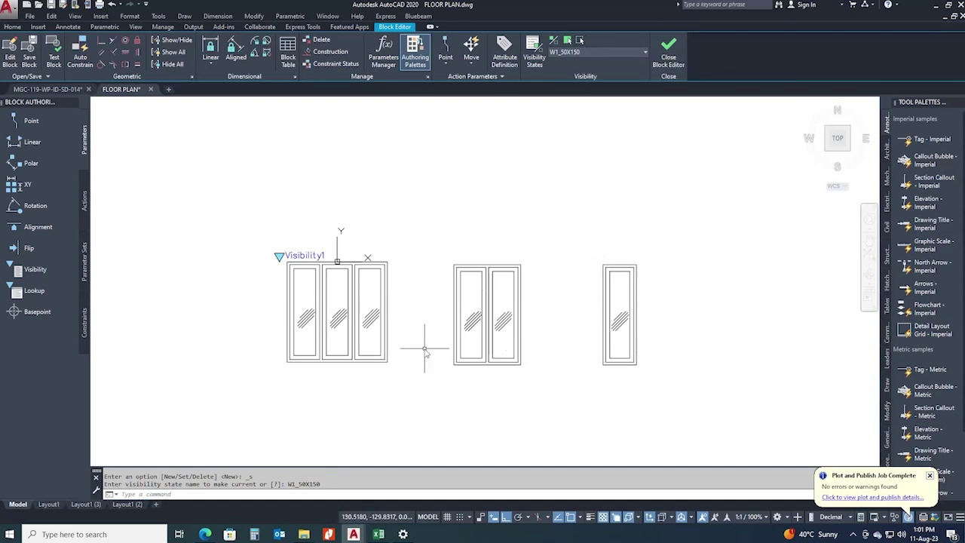
{"action": "left_click", "coordinate": [580, 42]}
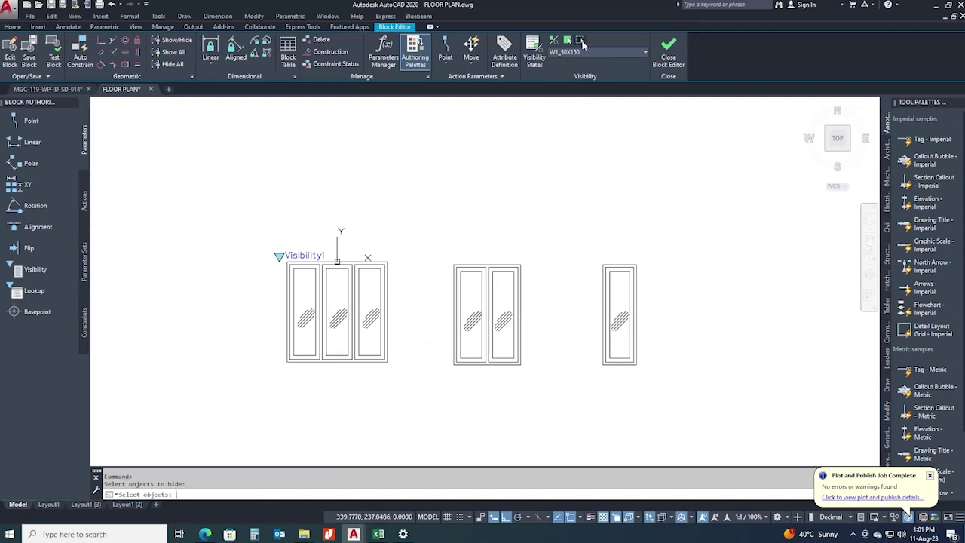
{"action": "scroll", "coordinate": [278, 293], "scroll_direction": "up", "scroll_amount": 5}
{"action": "scroll", "coordinate": [304, 256], "scroll_direction": "down", "scroll_amount": 3}
{"action": "left_click", "coordinate": [303, 243]}
{"action": "left_click", "coordinate": [705, 426]}
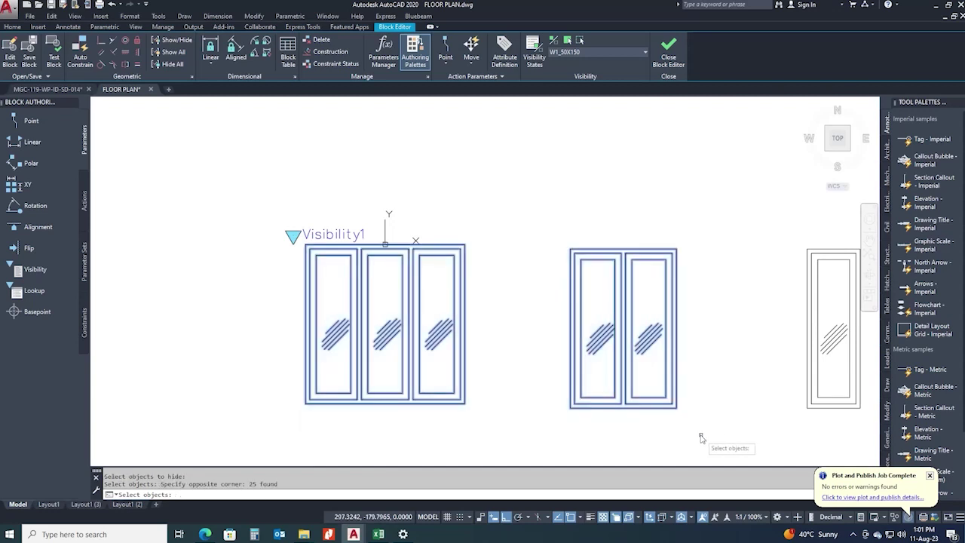
{"action": "key", "text": "Return"}
{"action": "middle_click_drag", "start_coordinate": [689, 387], "coordinate": [387, 334]}
{"action": "scroll", "coordinate": [383, 327], "scroll_direction": "down", "scroll_amount": 2}
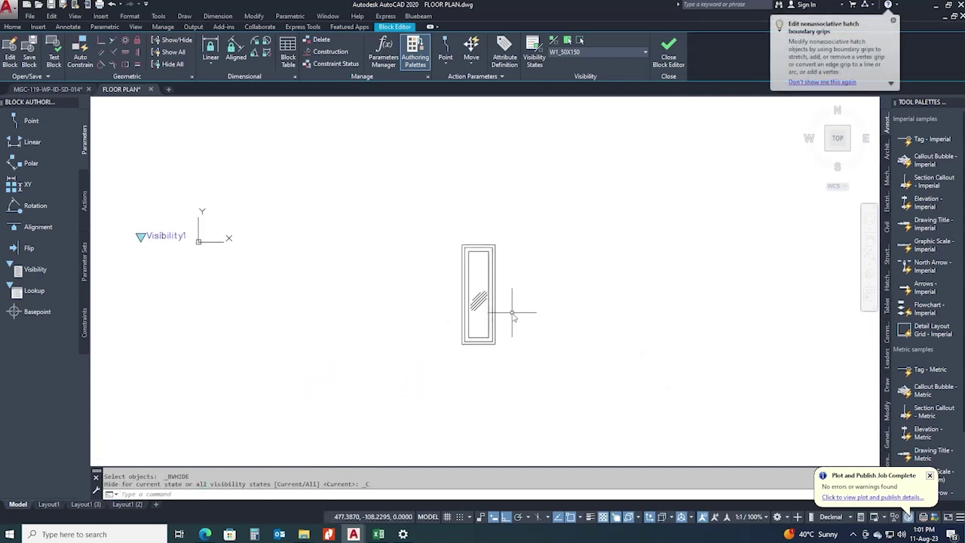
{"action": "middle_click_drag", "start_coordinate": [512, 317], "coordinate": [559, 317]}
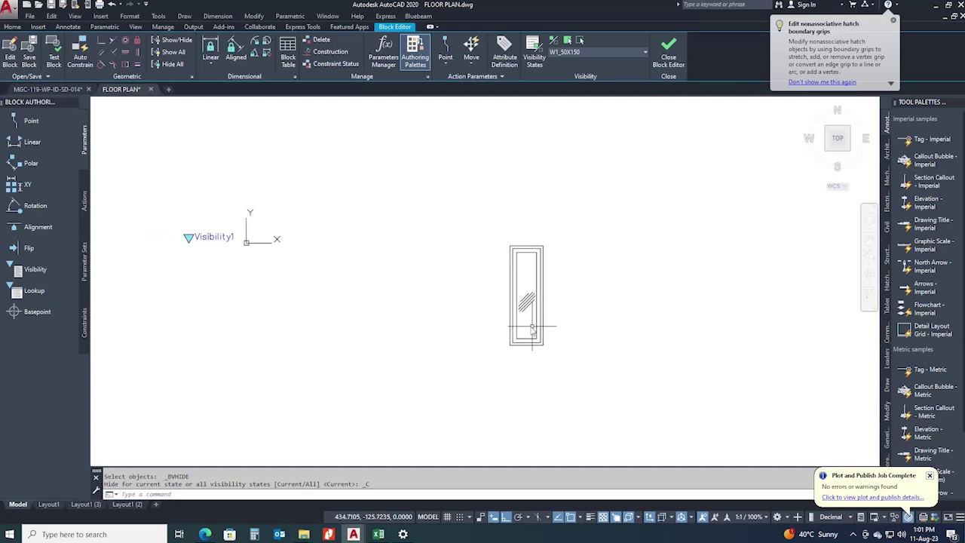
- Check the windows shown in each visibility state by cycling through W3_150X150, W2_100X150 and W1_50X150, returning to W3_150X150
{"action": "left_click", "coordinate": [581, 52]}
{"action": "left_click", "coordinate": [577, 64]}
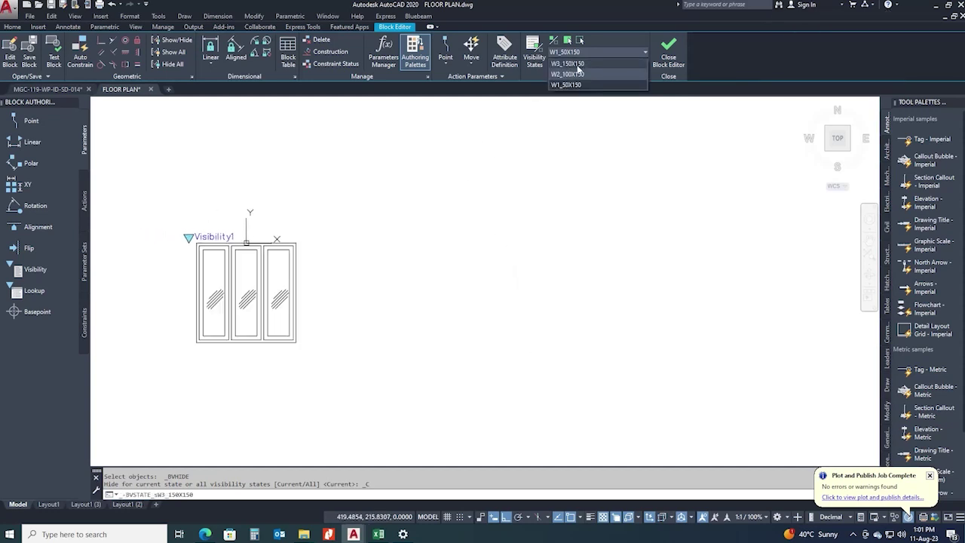
{"action": "scroll", "coordinate": [600, 188], "scroll_direction": "down", "scroll_amount": 2}
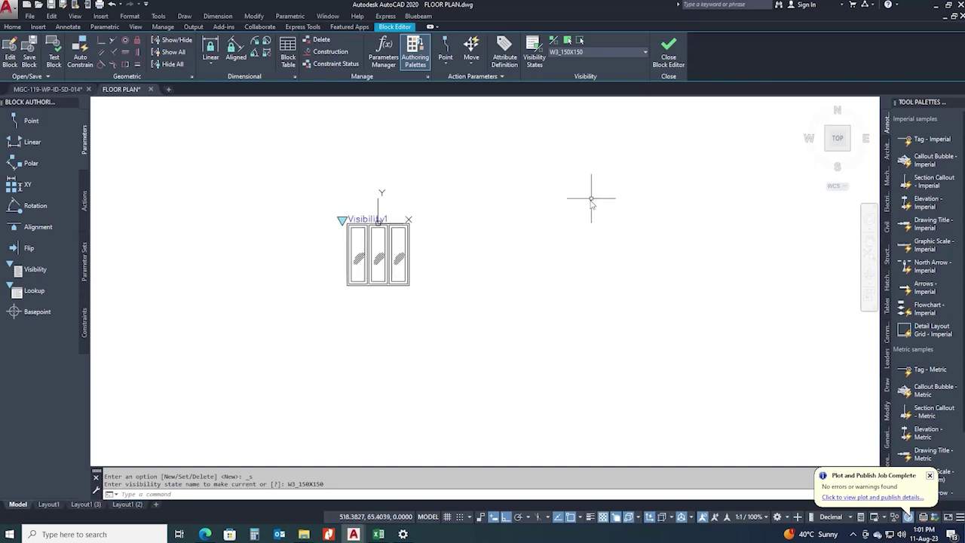
{"action": "left_click", "coordinate": [597, 53]}
{"action": "left_click", "coordinate": [573, 76]}
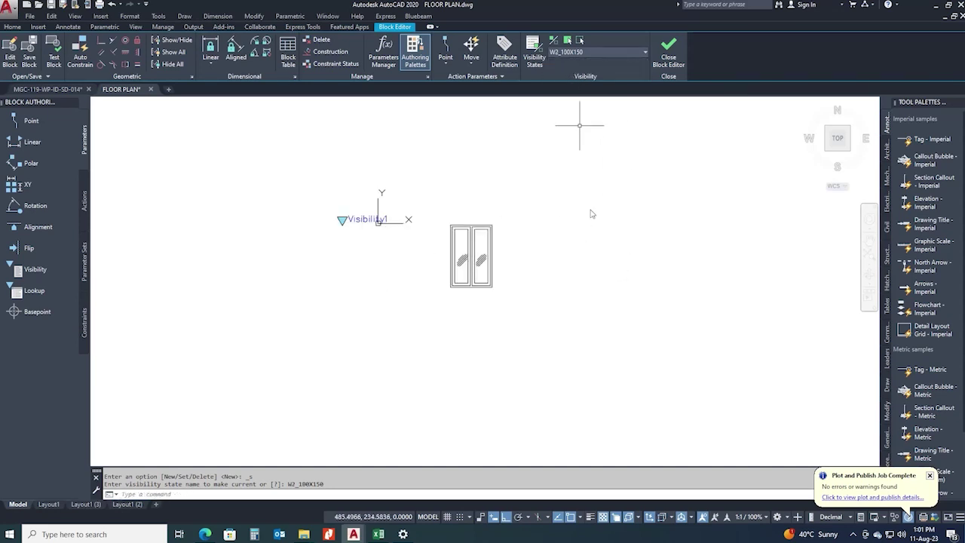
{"action": "left_click", "coordinate": [605, 52]}
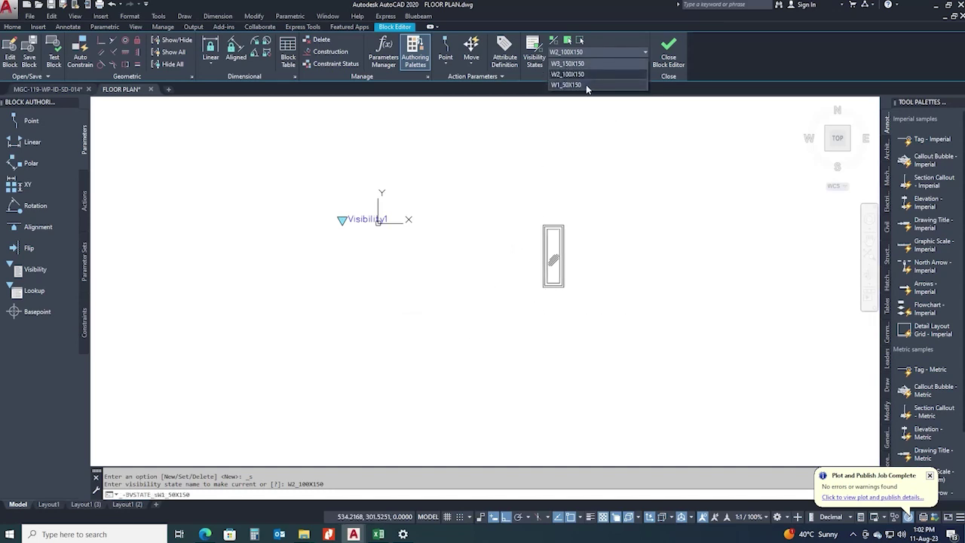
{"action": "left_click", "coordinate": [586, 85]}
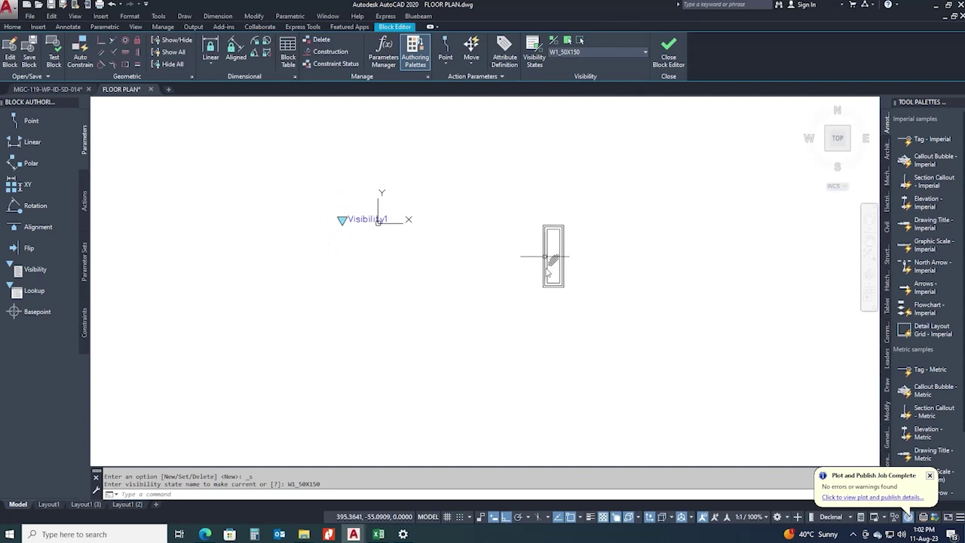
{"action": "left_click", "coordinate": [589, 52]}
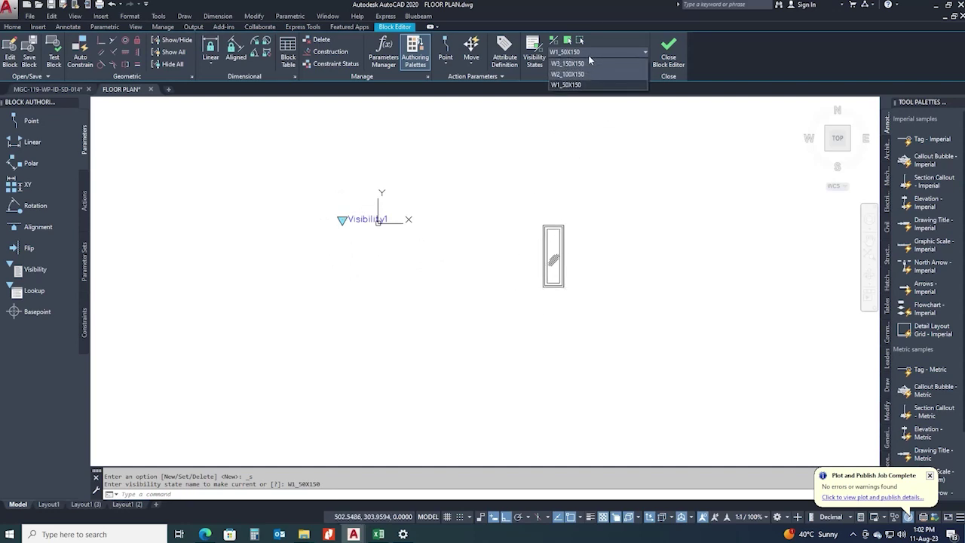
{"action": "left_click", "coordinate": [586, 63]}
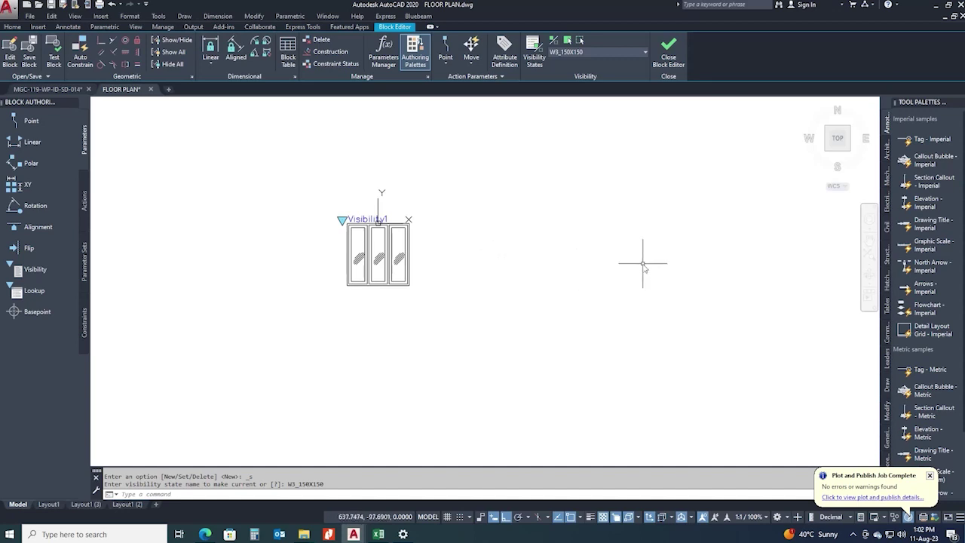
- Show hidden objects dimmed and move the two-panel window by its top midpoint onto the three-panel window's top midpoint
{"action": "scroll", "coordinate": [361, 230], "scroll_direction": "up", "scroll_amount": 2}
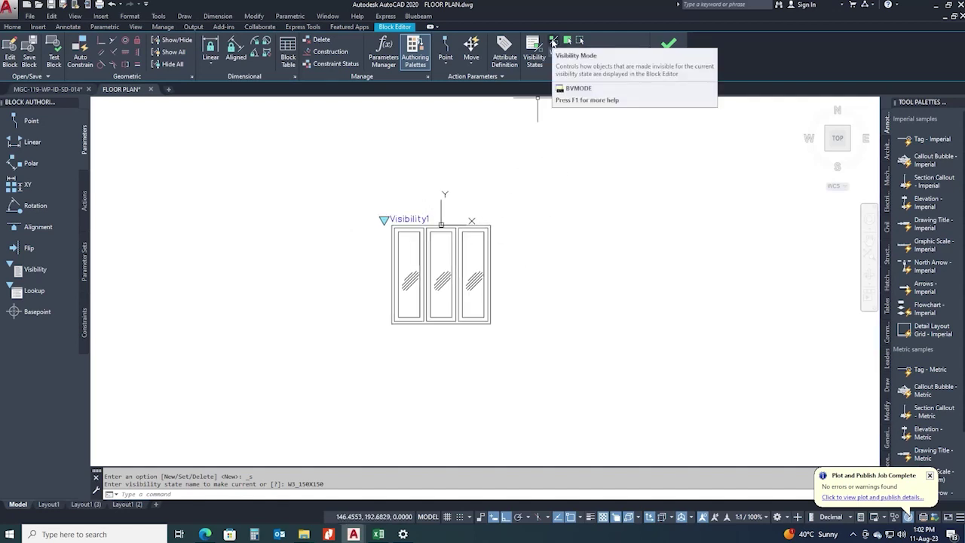
{"action": "left_click", "coordinate": [553, 42]}
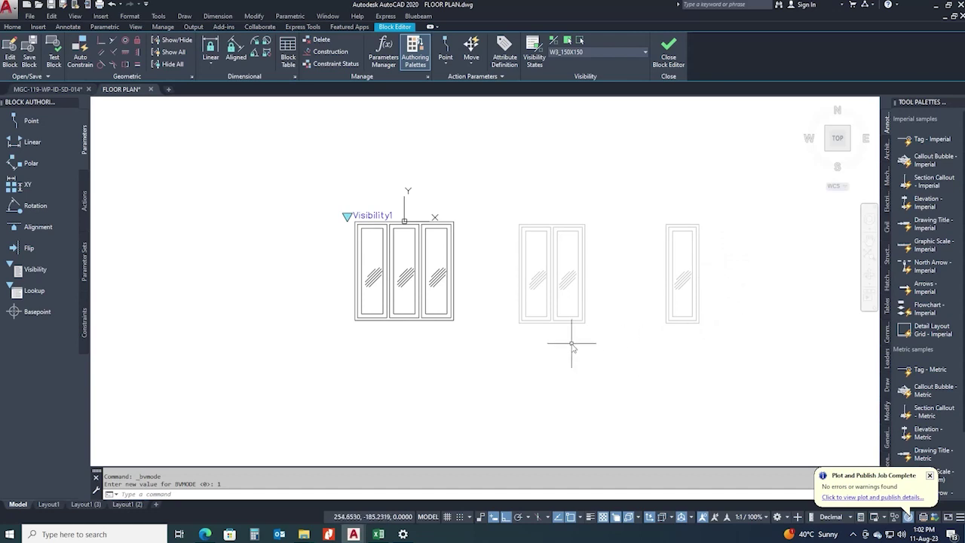
{"action": "type", "text": "m"}
{"action": "key", "text": "Return"}
{"action": "left_click", "coordinate": [504, 194]}
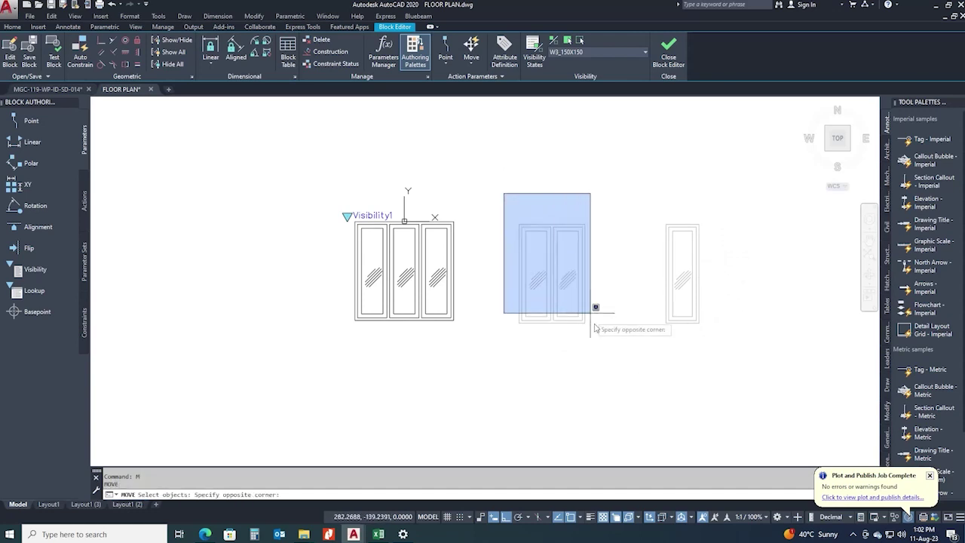
{"action": "left_click", "coordinate": [591, 312]}
{"action": "key", "text": "Return"}
{"action": "scroll", "coordinate": [555, 196], "scroll_direction": "up", "scroll_amount": 2}
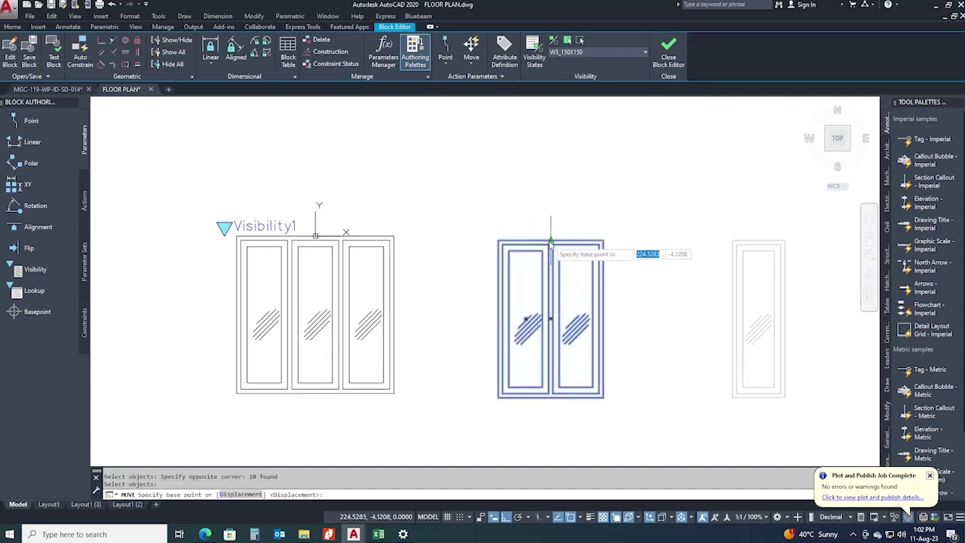
{"action": "left_click", "coordinate": [551, 241]}
{"action": "left_click", "coordinate": [316, 240]}
{"action": "scroll", "coordinate": [336, 248], "scroll_direction": "down", "scroll_amount": 2}
- Move the single-panel window by its top midpoint onto the top midpoint of the overlapping windows
{"action": "key", "text": "Return"}
{"action": "left_click", "coordinate": [521, 192]}
{"action": "left_click", "coordinate": [691, 390]}
{"action": "key", "text": "Return"}
{"action": "left_click", "coordinate": [600, 241]}
{"action": "scroll", "coordinate": [326, 242], "scroll_direction": "up", "scroll_amount": 2}
{"action": "left_click", "coordinate": [326, 243]}
{"action": "scroll", "coordinate": [538, 279], "scroll_direction": "down", "scroll_amount": 2}
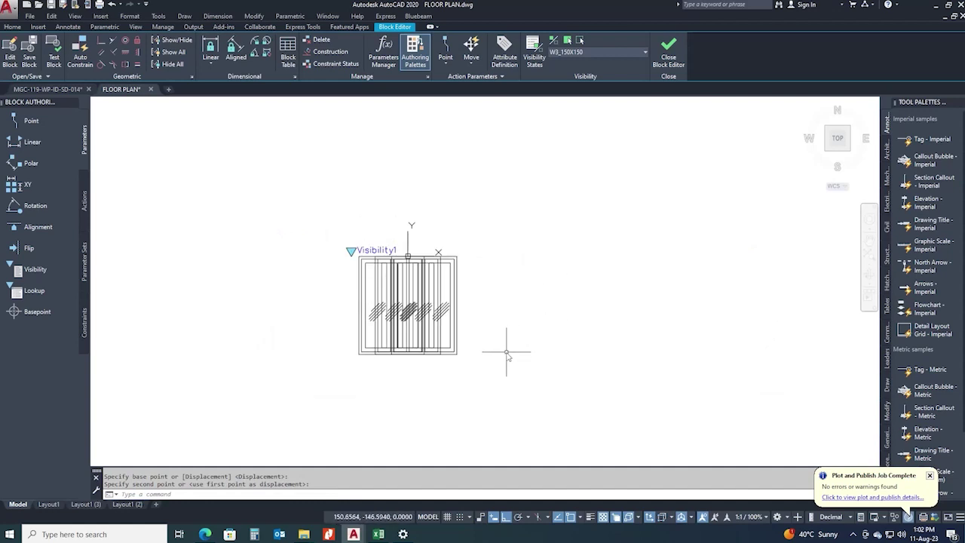
{"action": "scroll", "coordinate": [507, 355], "scroll_direction": "down", "scroll_amount": 2}
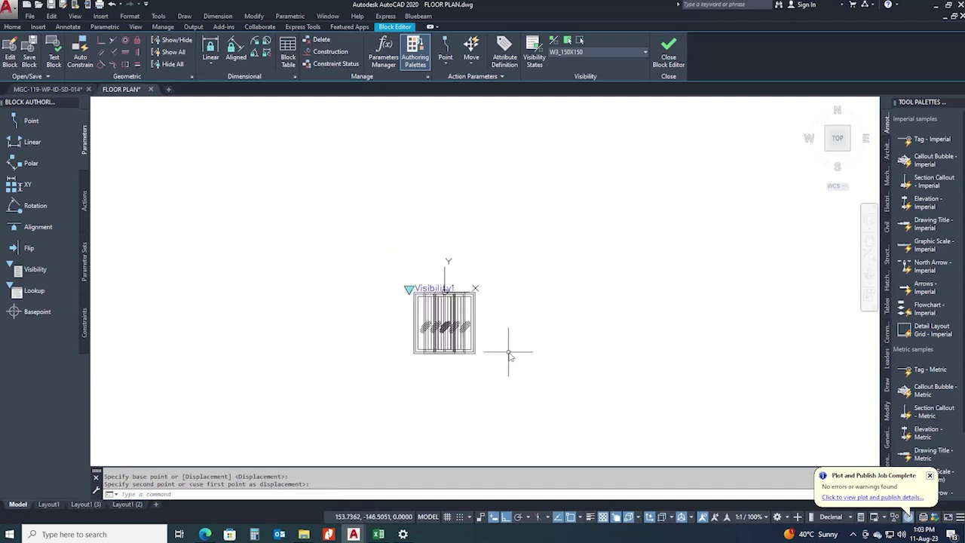
- Close the Block Editor and save the changes to the WINDOWS block
{"action": "left_click", "coordinate": [669, 59]}
{"action": "left_click", "coordinate": [494, 244]}
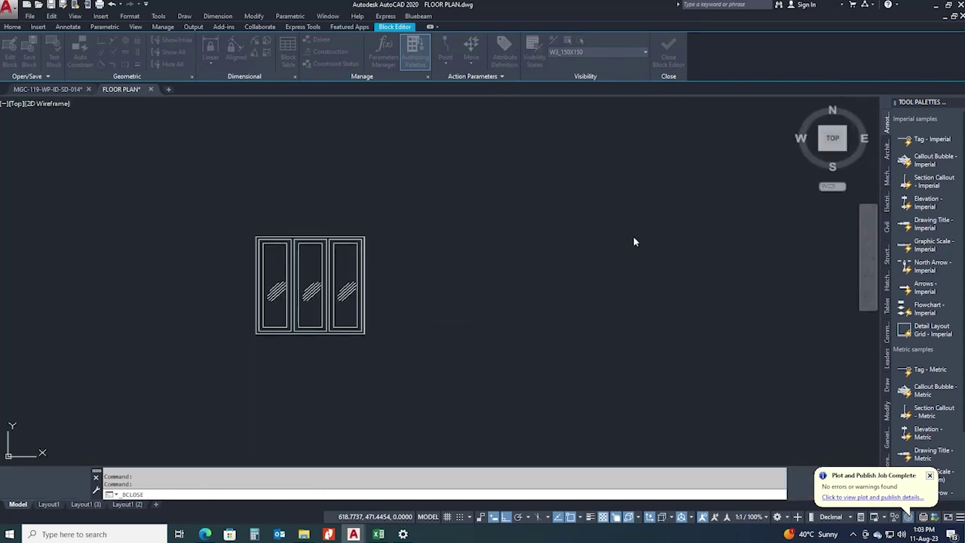
{"action": "scroll", "coordinate": [635, 238], "scroll_direction": "down", "scroll_amount": 2}
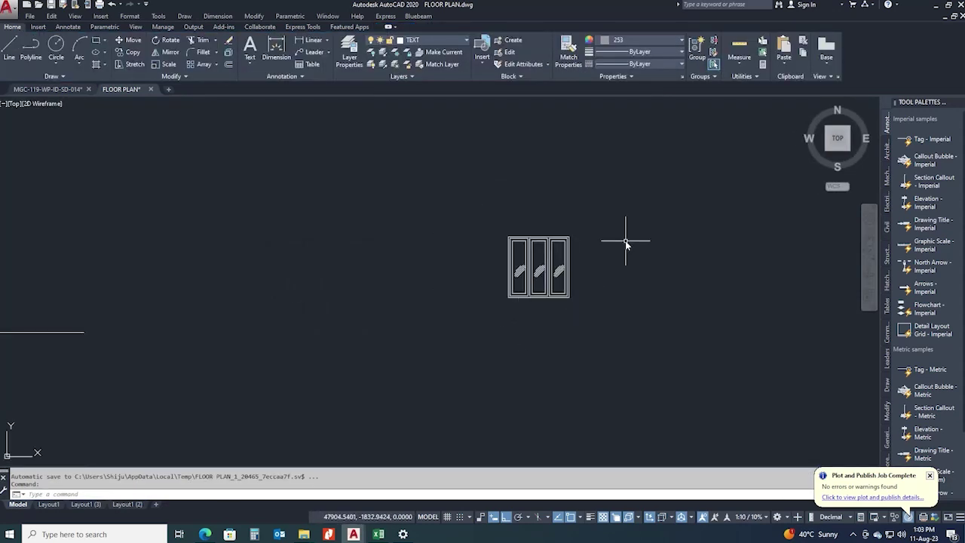
- Test the inserted window block by switching its visibility state to W2_100X150, W1_50X150 and back to W3_150X150
{"action": "scroll", "coordinate": [626, 243], "scroll_direction": "up", "scroll_amount": 2}
{"action": "left_click", "coordinate": [501, 243]}
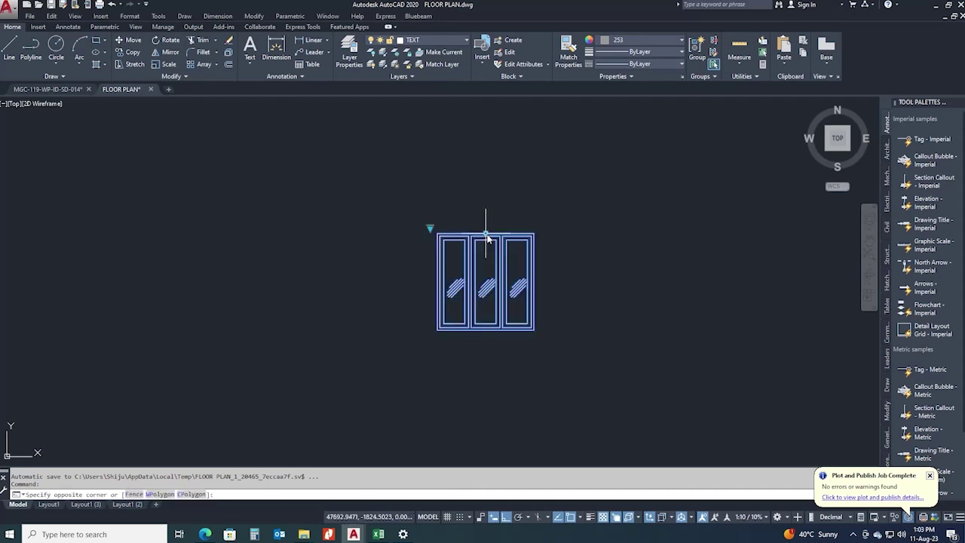
{"action": "left_click", "coordinate": [432, 227]}
{"action": "left_click", "coordinate": [430, 227]}
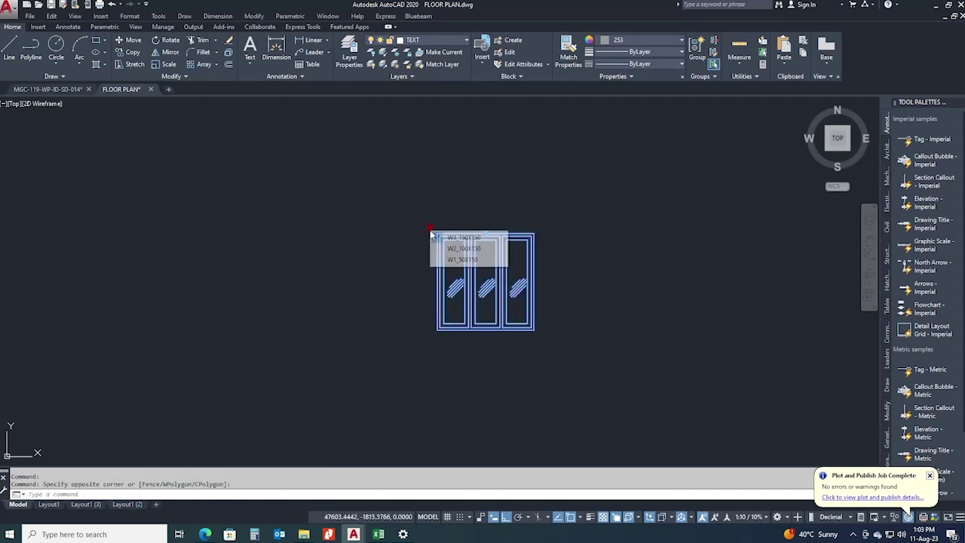
{"action": "left_click", "coordinate": [496, 248]}
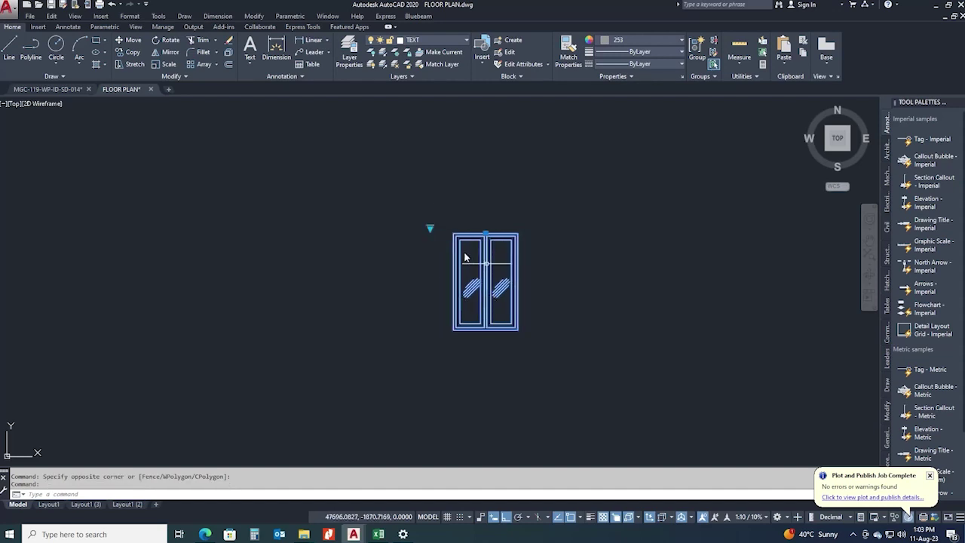
{"action": "left_click", "coordinate": [430, 228]}
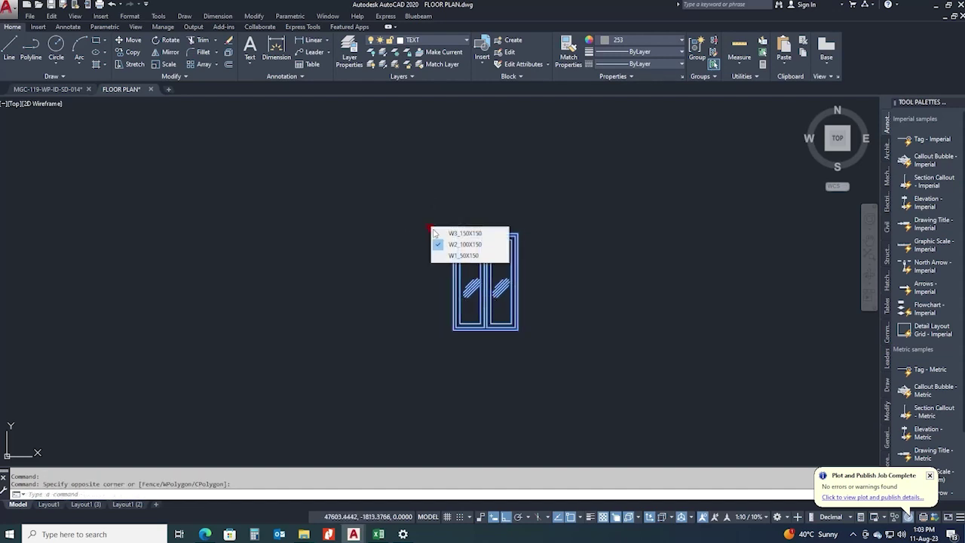
{"action": "left_click", "coordinate": [464, 255]}
{"action": "left_click", "coordinate": [430, 228]}
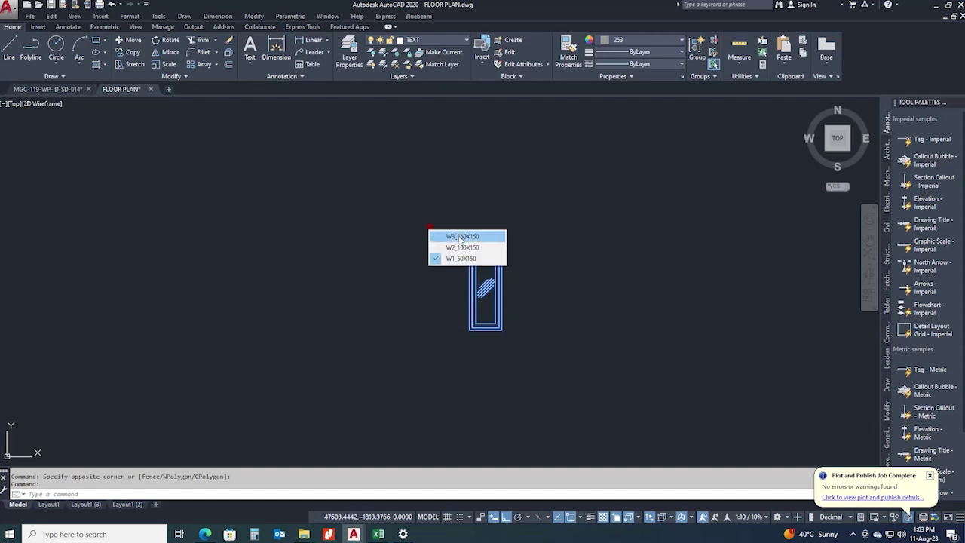
{"action": "left_click", "coordinate": [445, 236]}
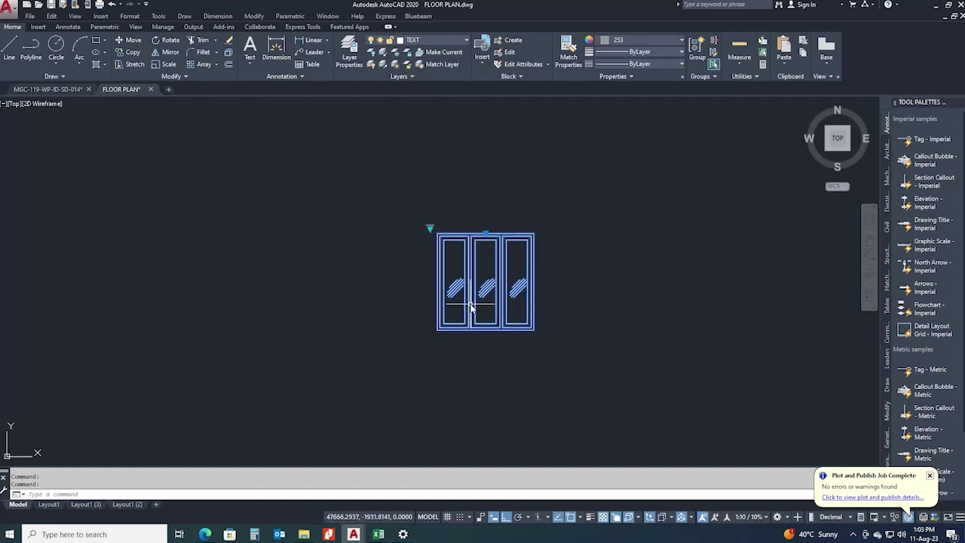